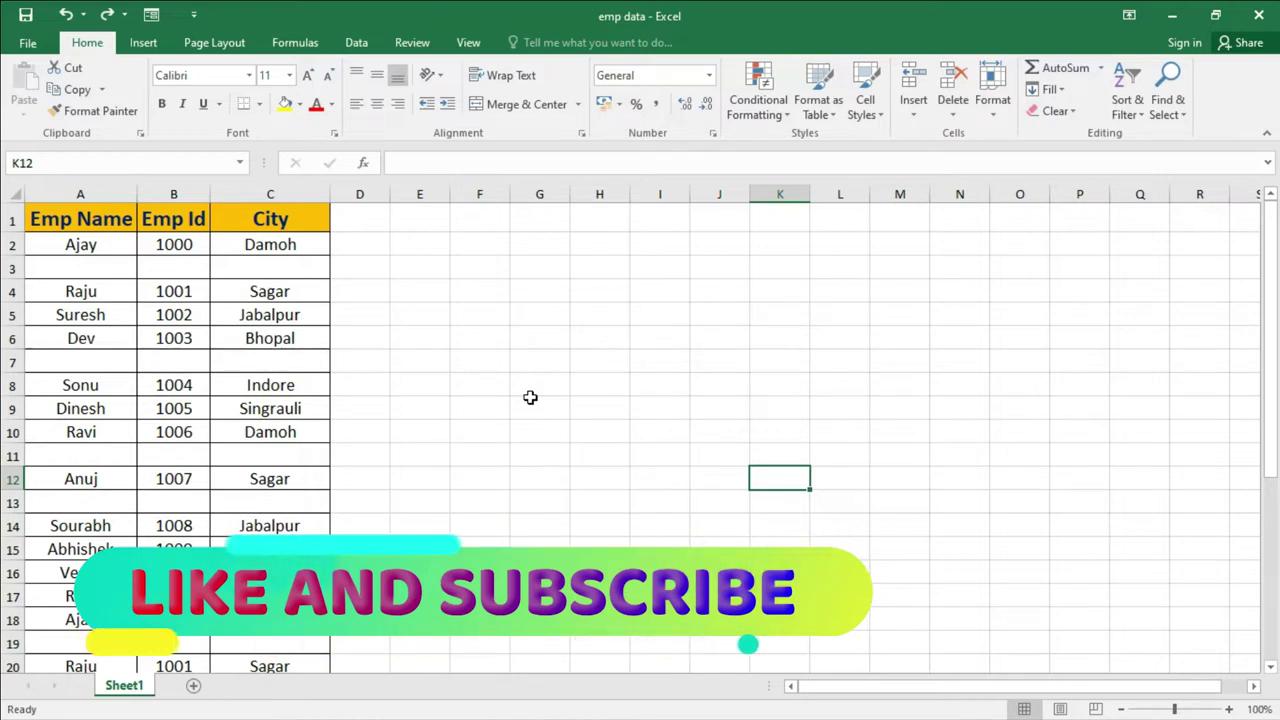
# Select each empty row in turn (rows 3, 7, 11, 13 and 19) to locate the blanks
pyautogui.click(58, 267)
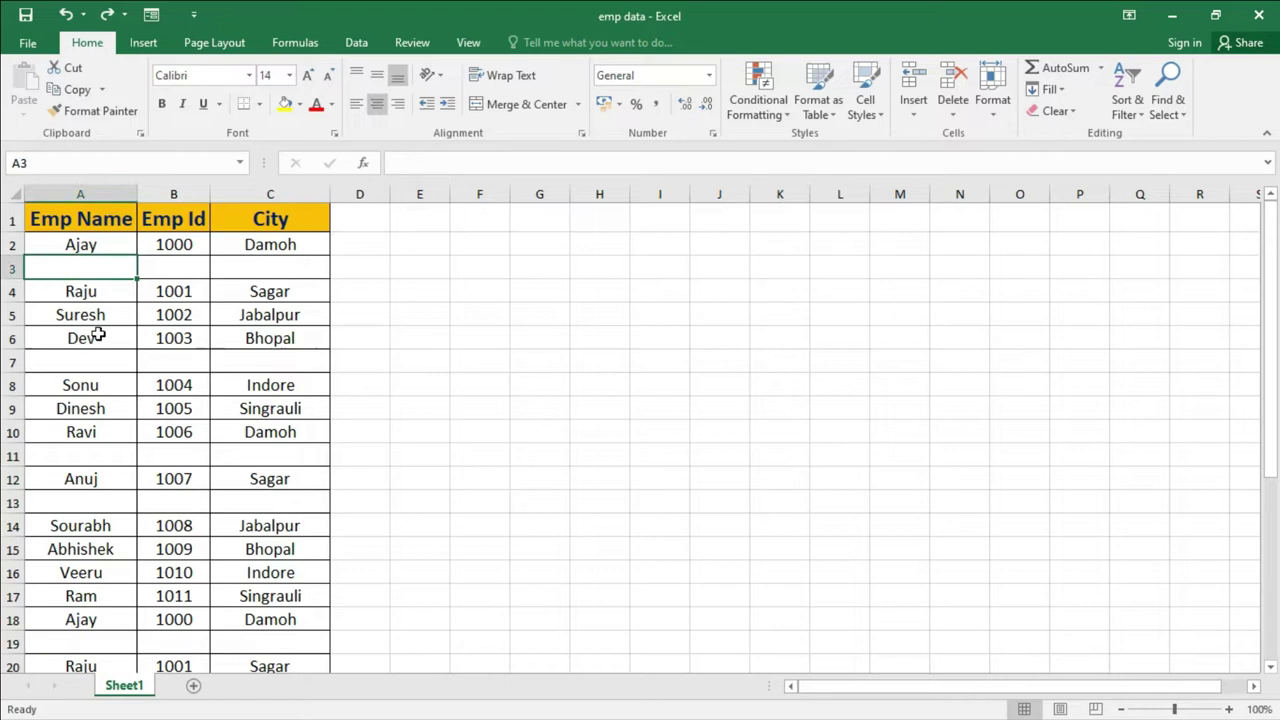
pyautogui.click(12, 268)
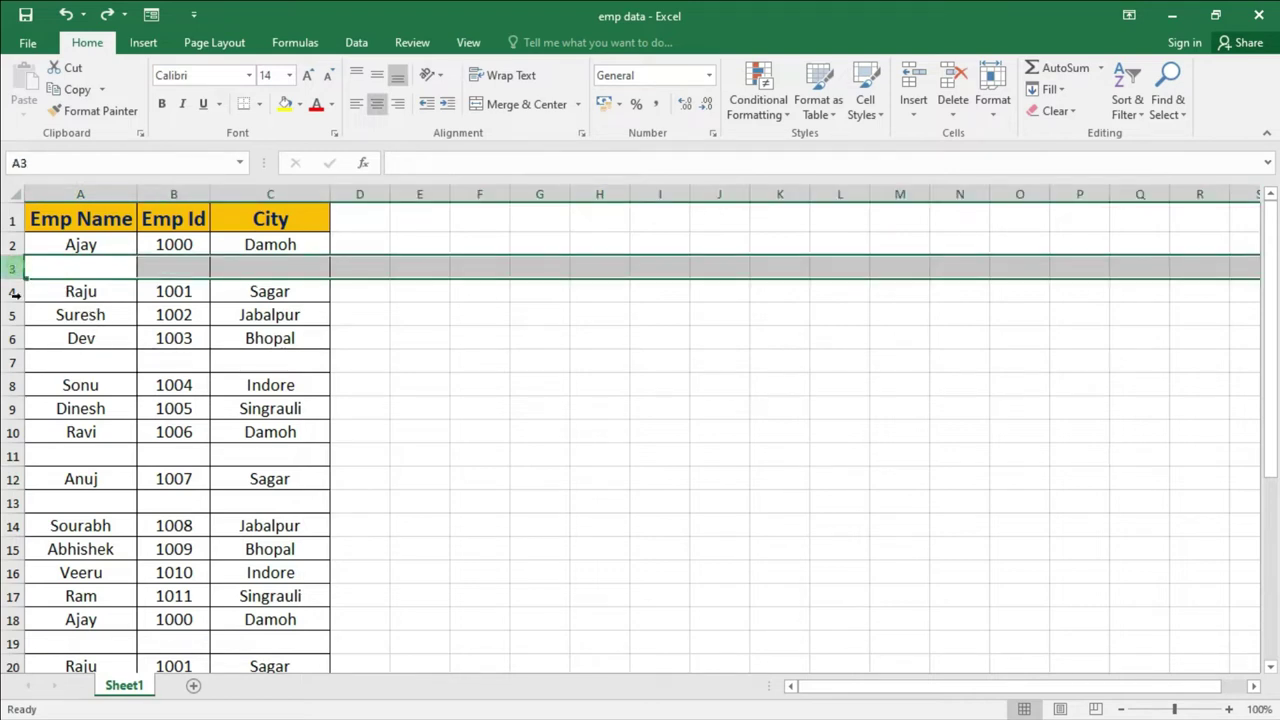
pyautogui.click(12, 362)
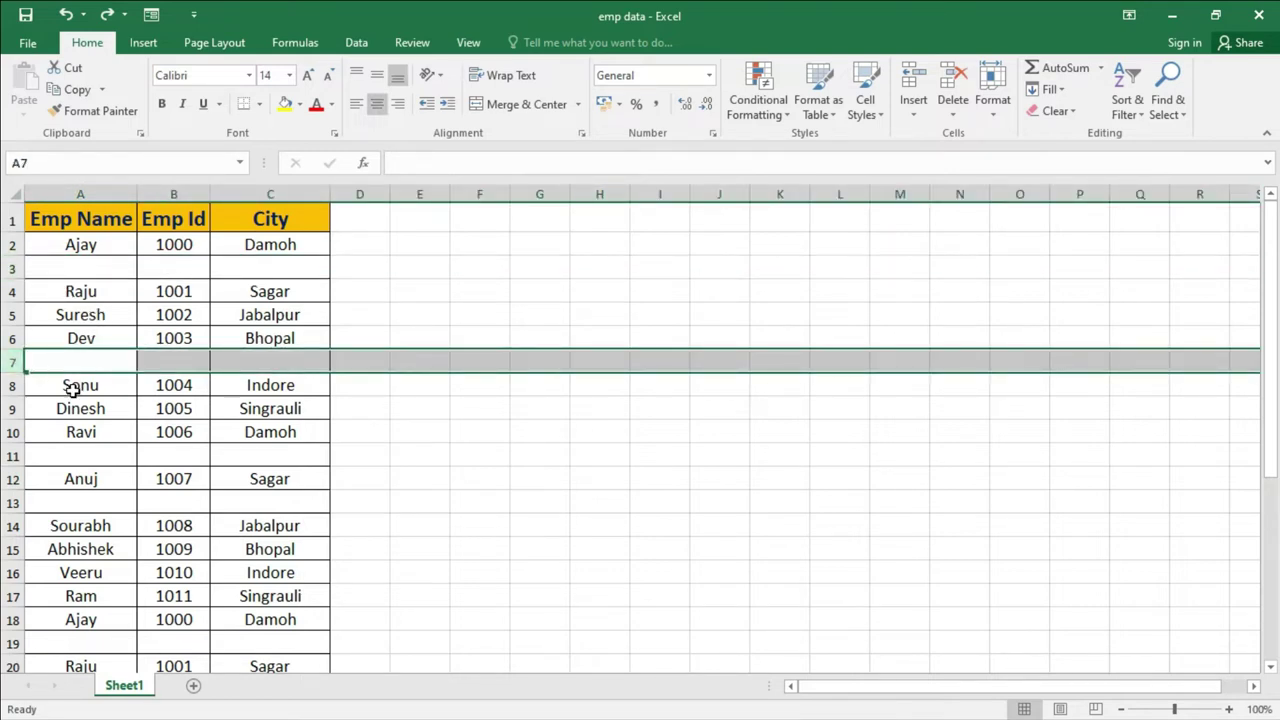
pyautogui.click(14, 456)
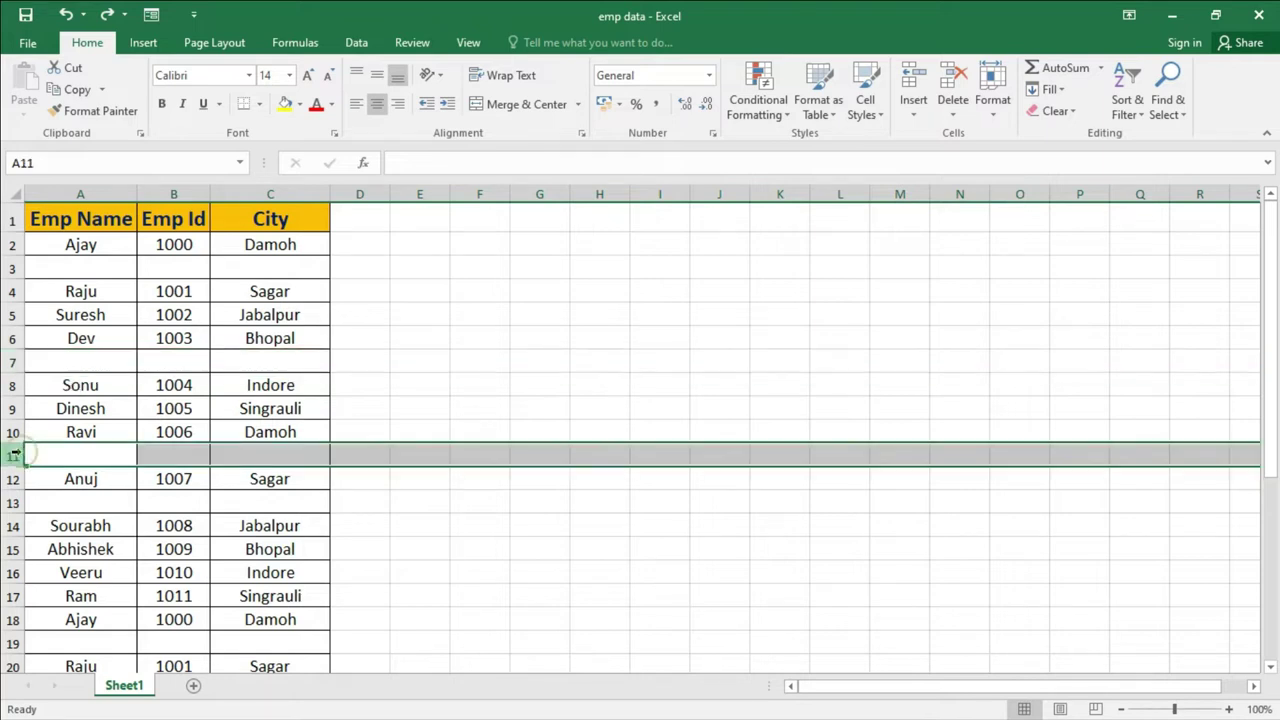
pyautogui.click(12, 503)
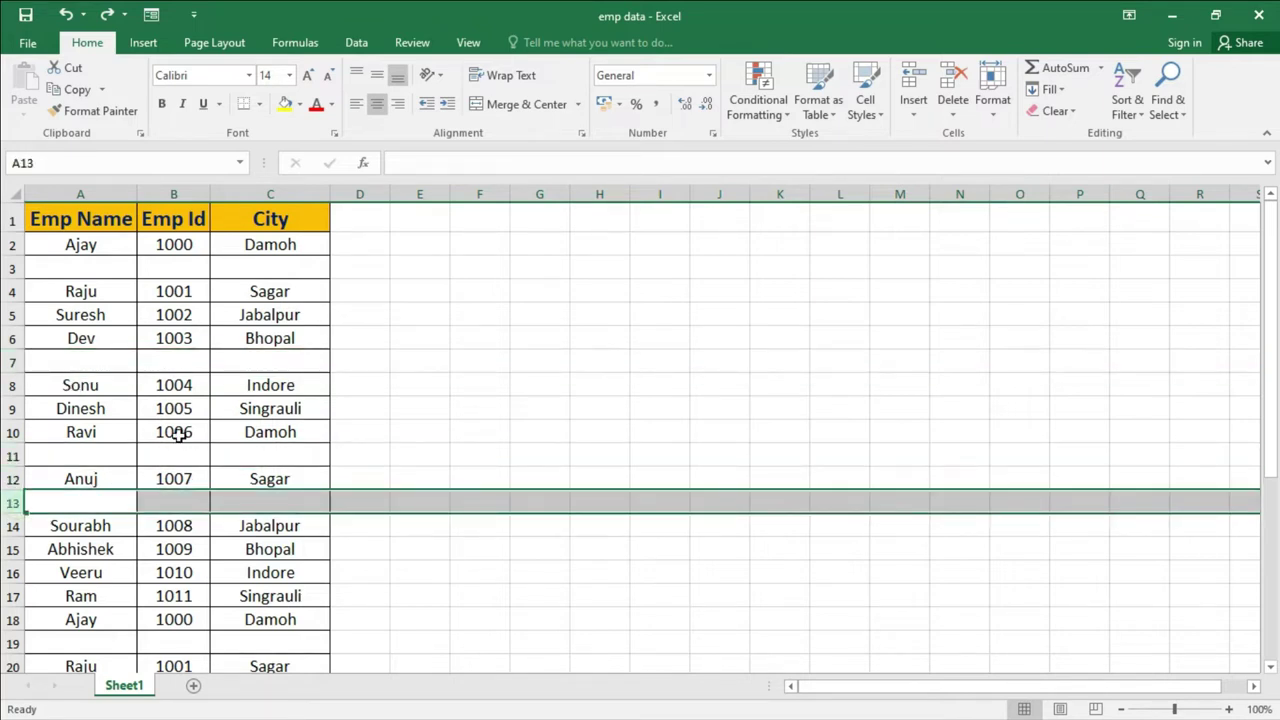
pyautogui.scroll(-2, 150, 483)
pyautogui.click(12, 497)
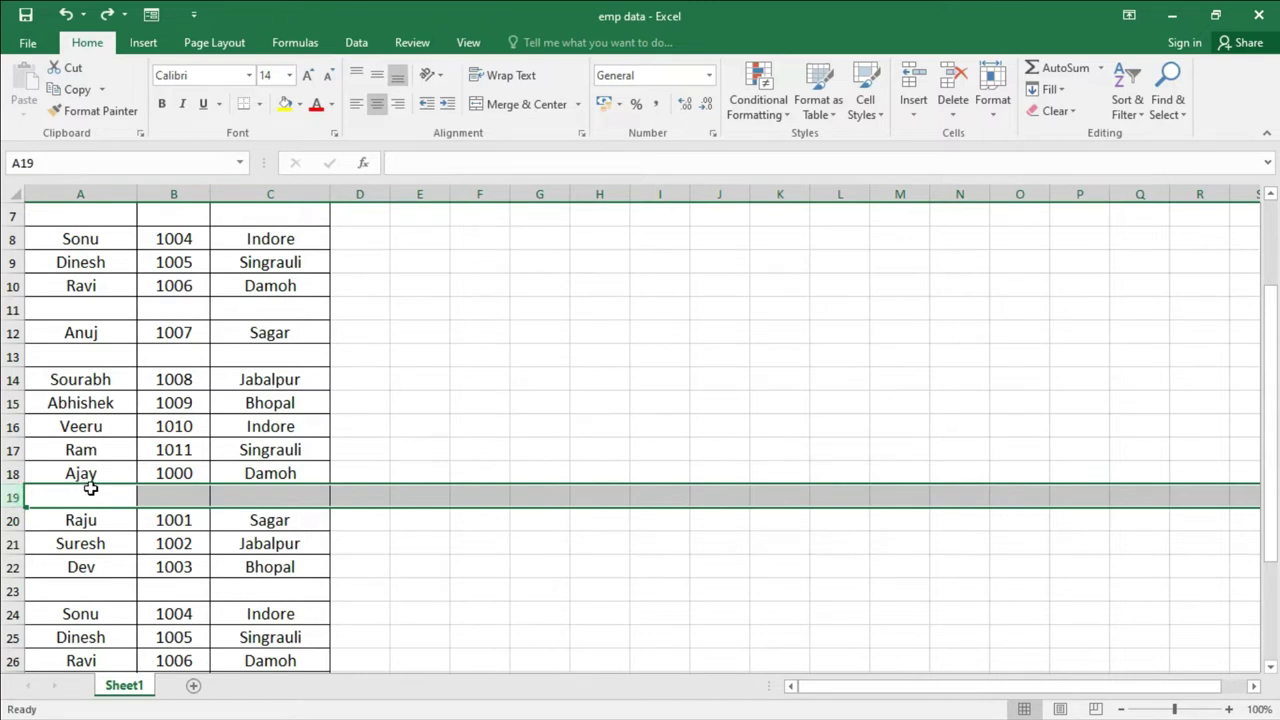
pyautogui.scroll(2, 90, 487)
# Delete empty row 3 so Raju, 1001, Sagar moves up beneath Ajay
pyautogui.click(12, 267)
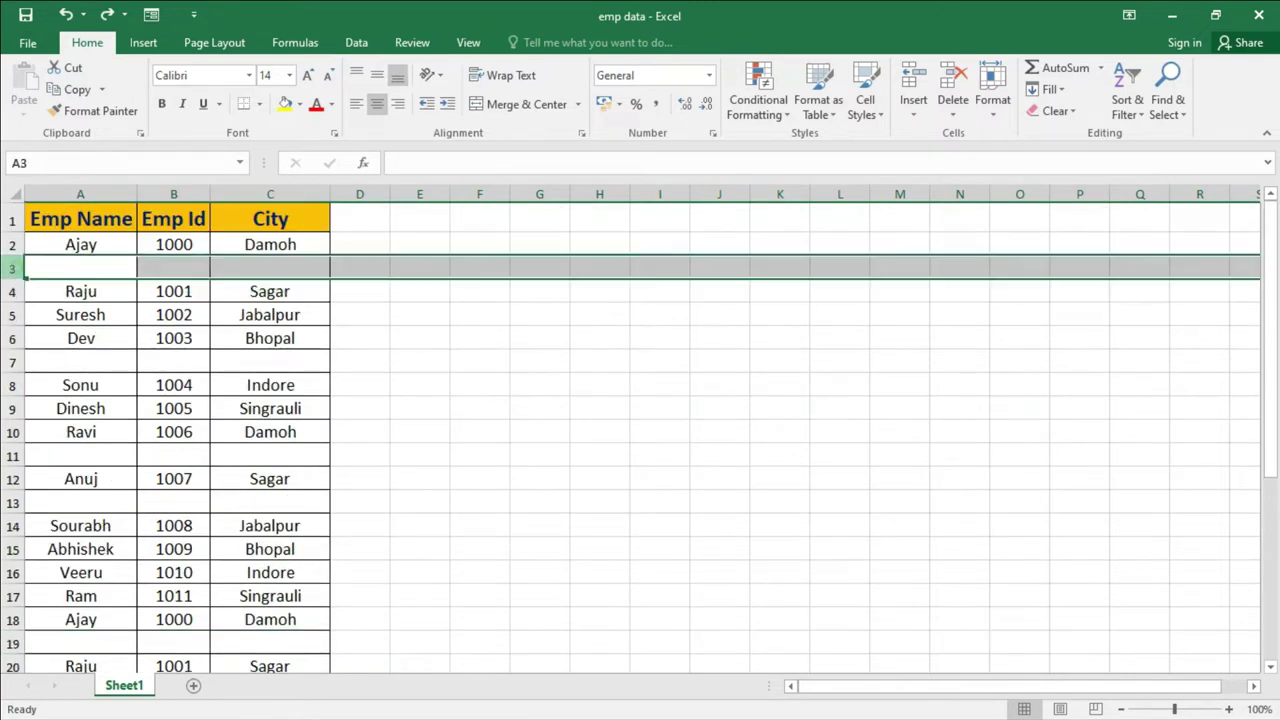
pyautogui.rightClick(54, 266)
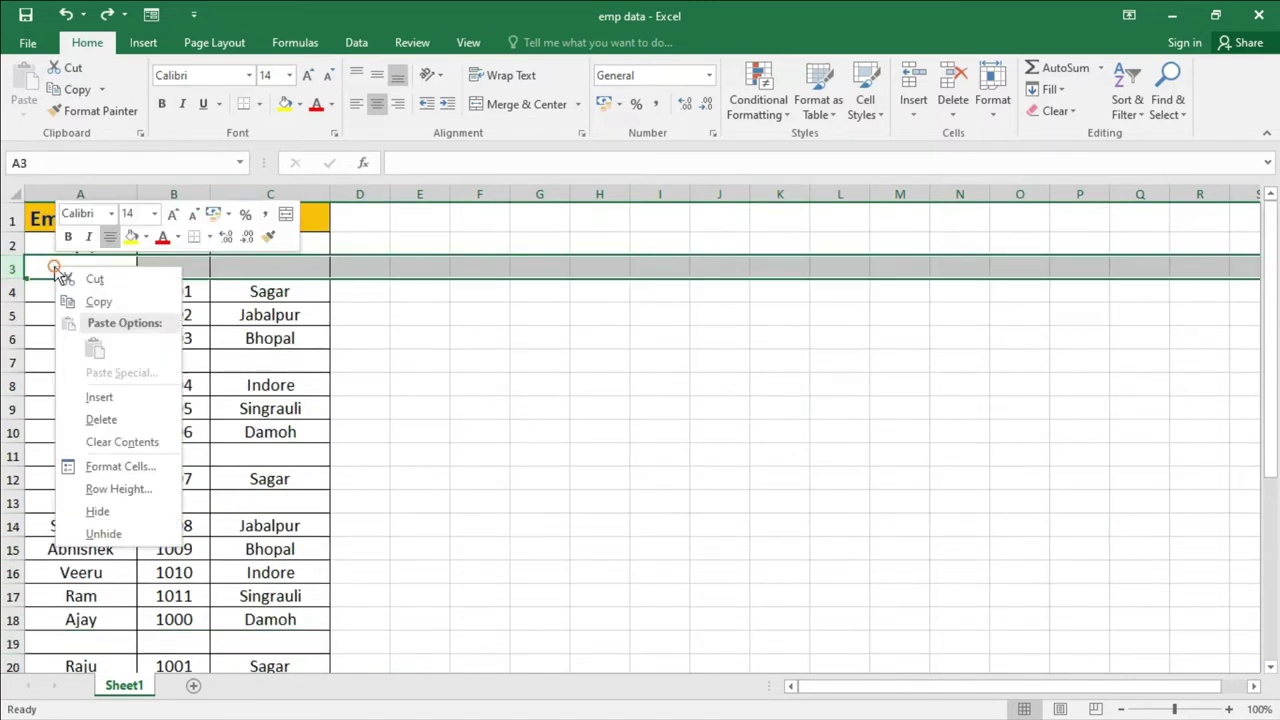
pyautogui.click(103, 419)
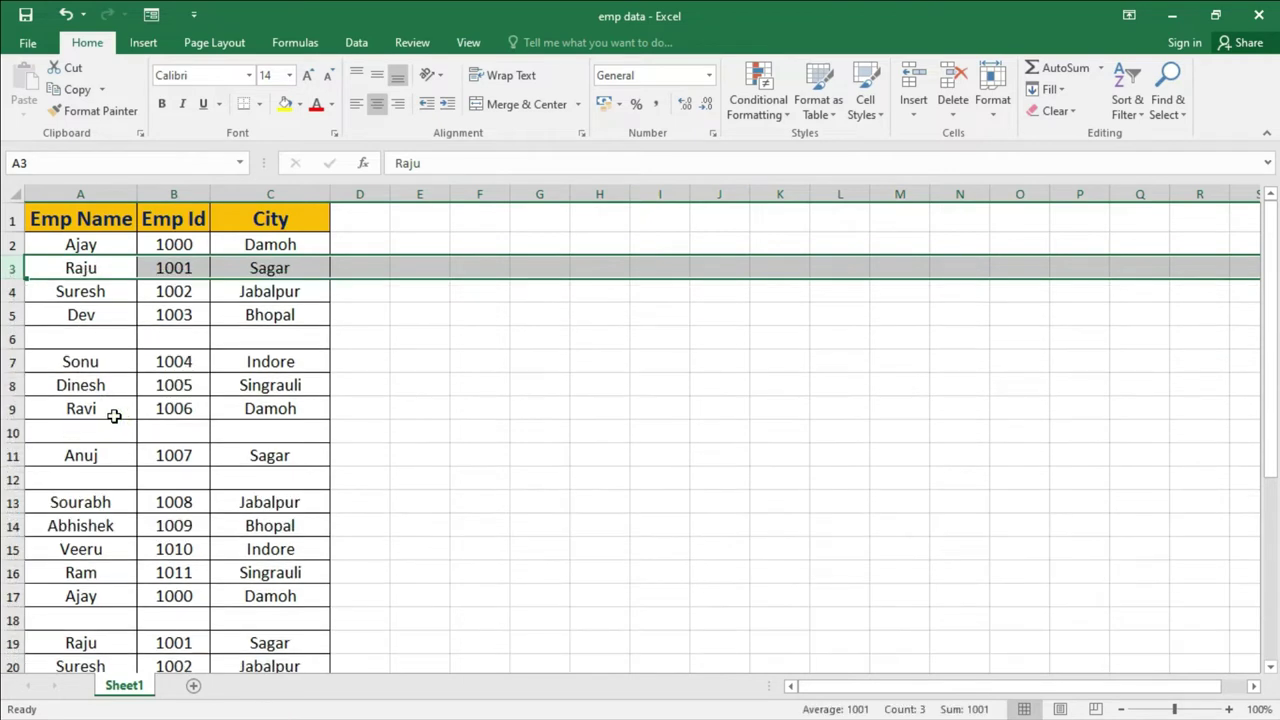
# Undo the row 3 deletion with Ctrl+Z and scroll through the restored table
pyautogui.hotkey('ctrl', 'z')
pyautogui.click(248, 436)
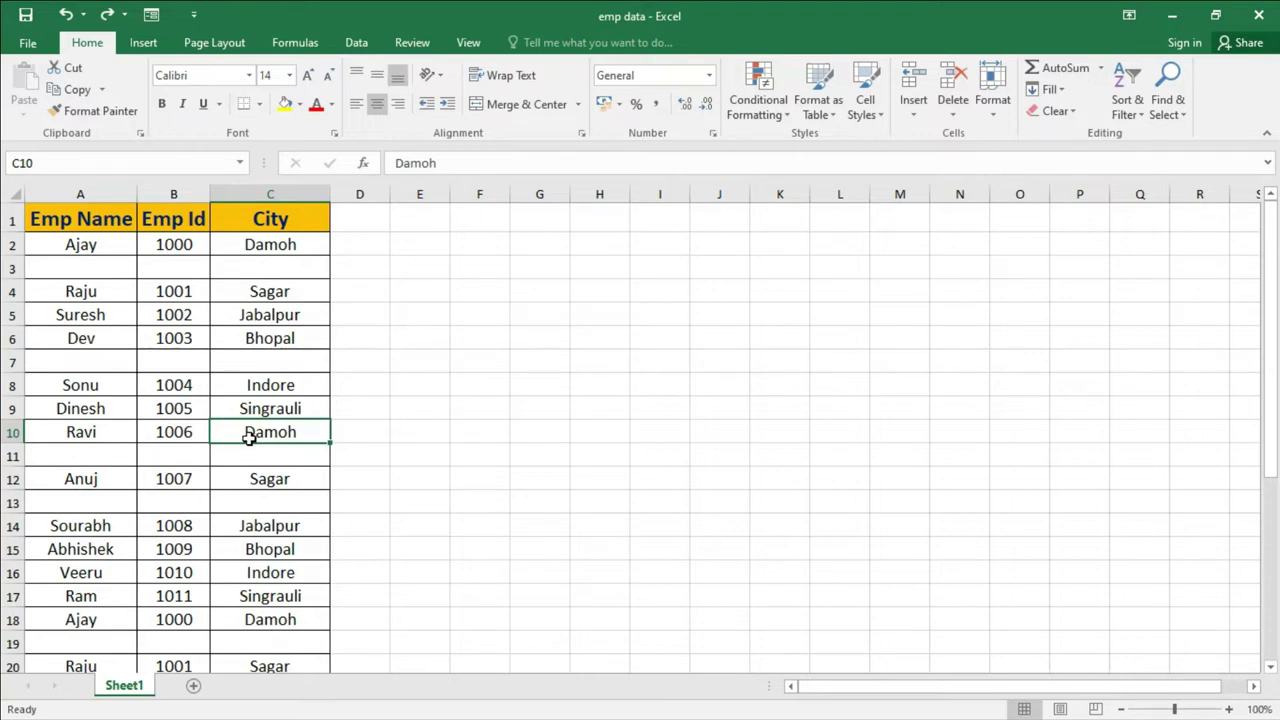
pyautogui.scroll(-2, 248, 438)
pyautogui.scroll(-2, 248, 438)
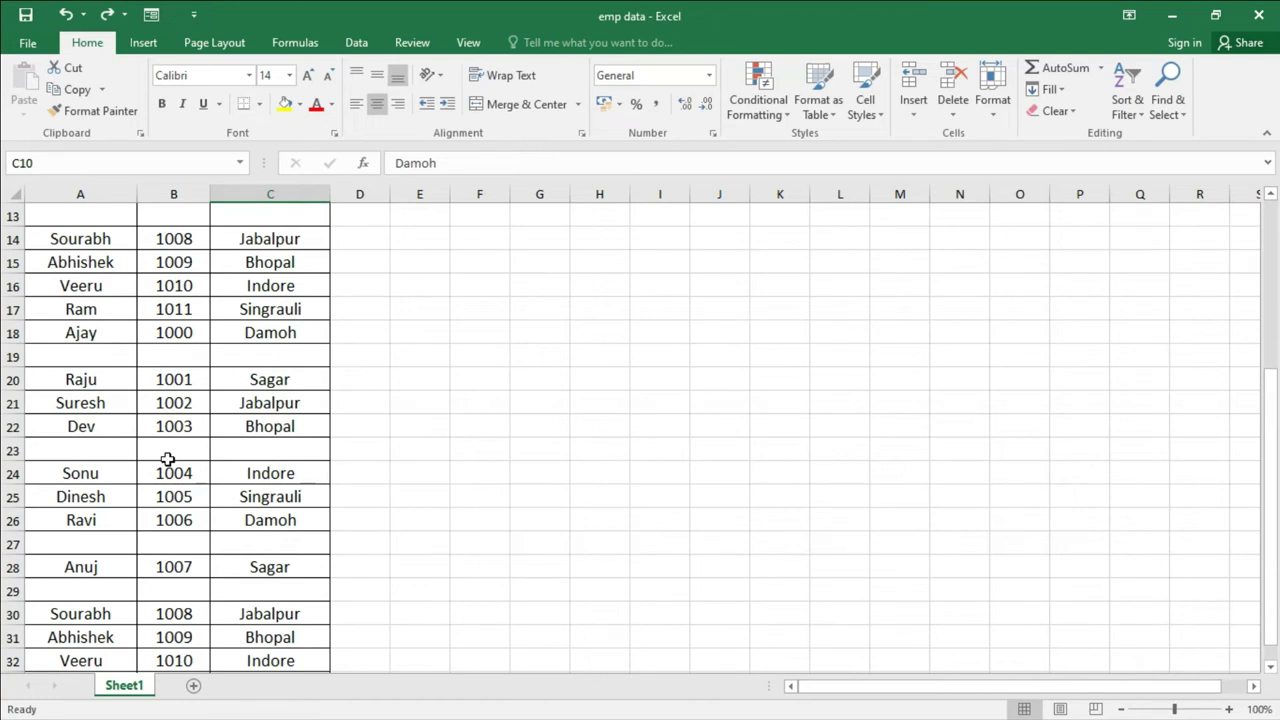
pyautogui.scroll(4, 168, 459)
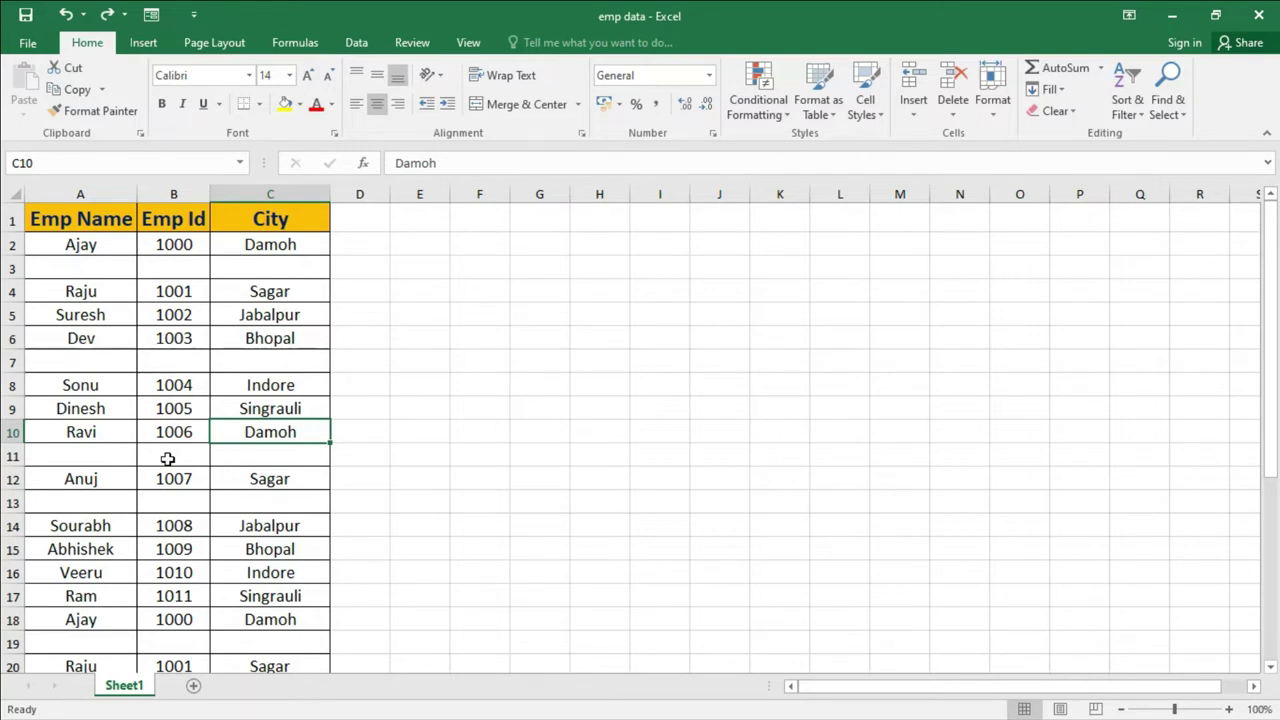
# Select the table range from A1 (Emp Name) through column C down to row 33
pyautogui.moveTo(63, 218)
pyautogui.mouseDown()
pyautogui.moveTo(140, 344)
pyautogui.moveTo(238, 716)
pyautogui.mouseUp()
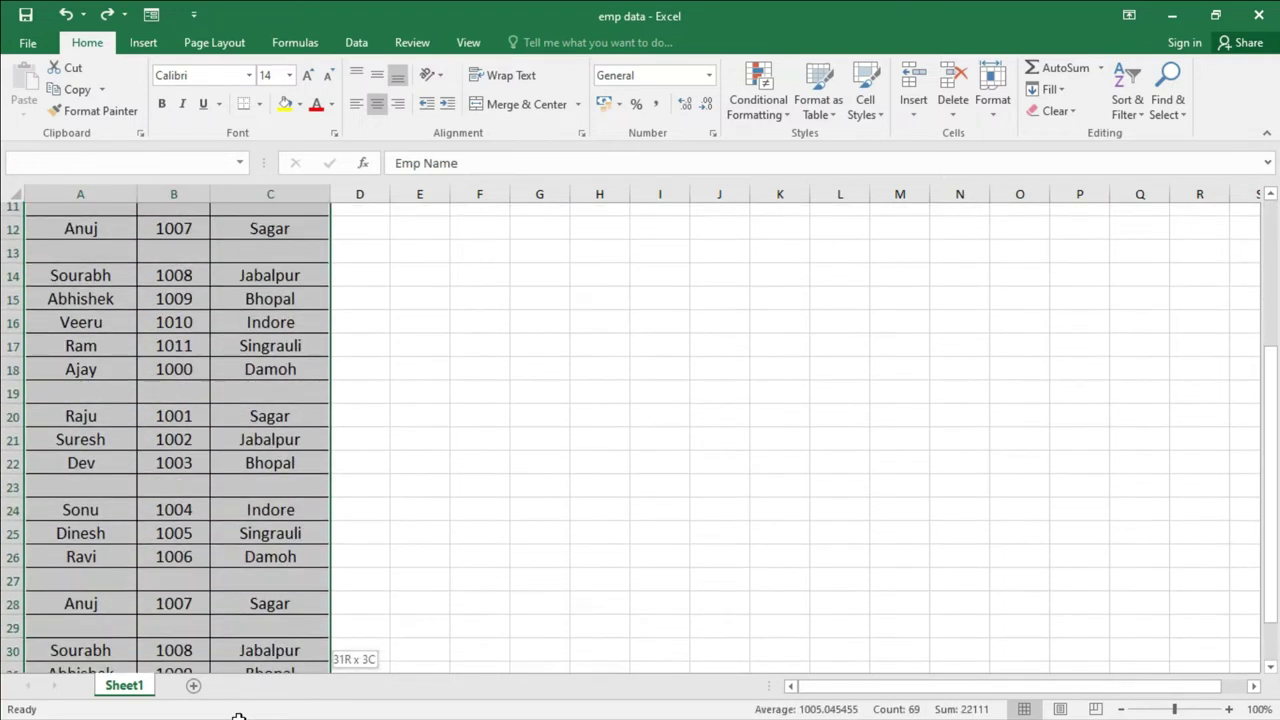
pyautogui.moveTo(238, 716); pyautogui.dragTo(274, 569)
pyautogui.moveTo(287, 522)
pyautogui.mouseDown()
pyautogui.moveTo(306, 126)
pyautogui.moveTo(300, 240)
pyautogui.mouseUp()
pyautogui.scroll(6, 286, 360)
pyautogui.scroll(4, 286, 380)
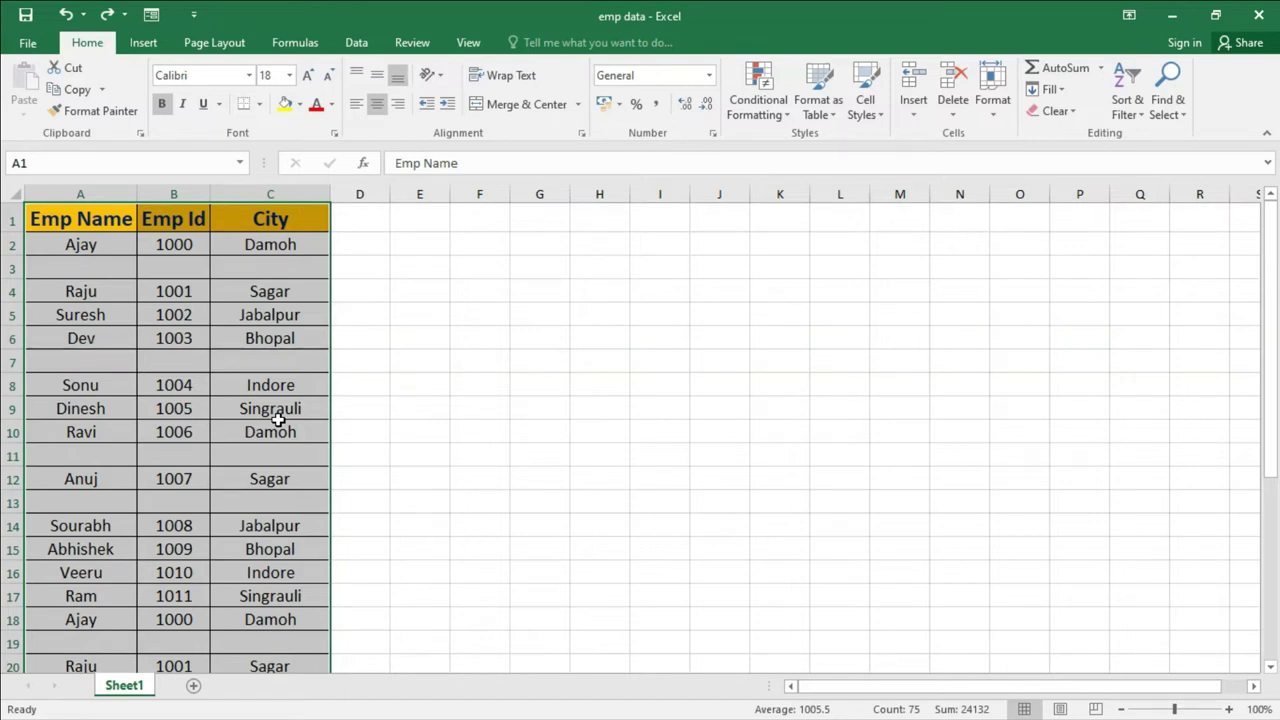
# Use F5 Go To Special > Blanks to select the empty cells in rows 3, 7, 11, 13 and 19
pyautogui.press('F5')
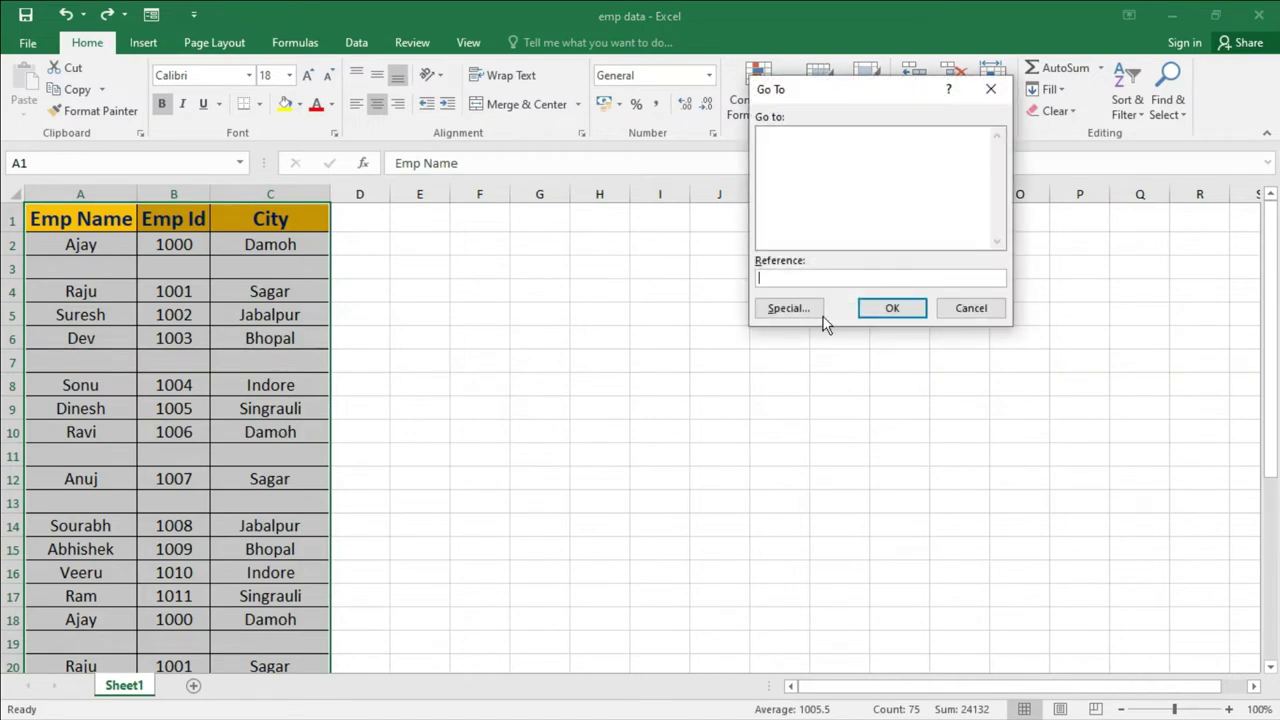
pyautogui.moveTo(785, 110); pyautogui.dragTo(571, 122)
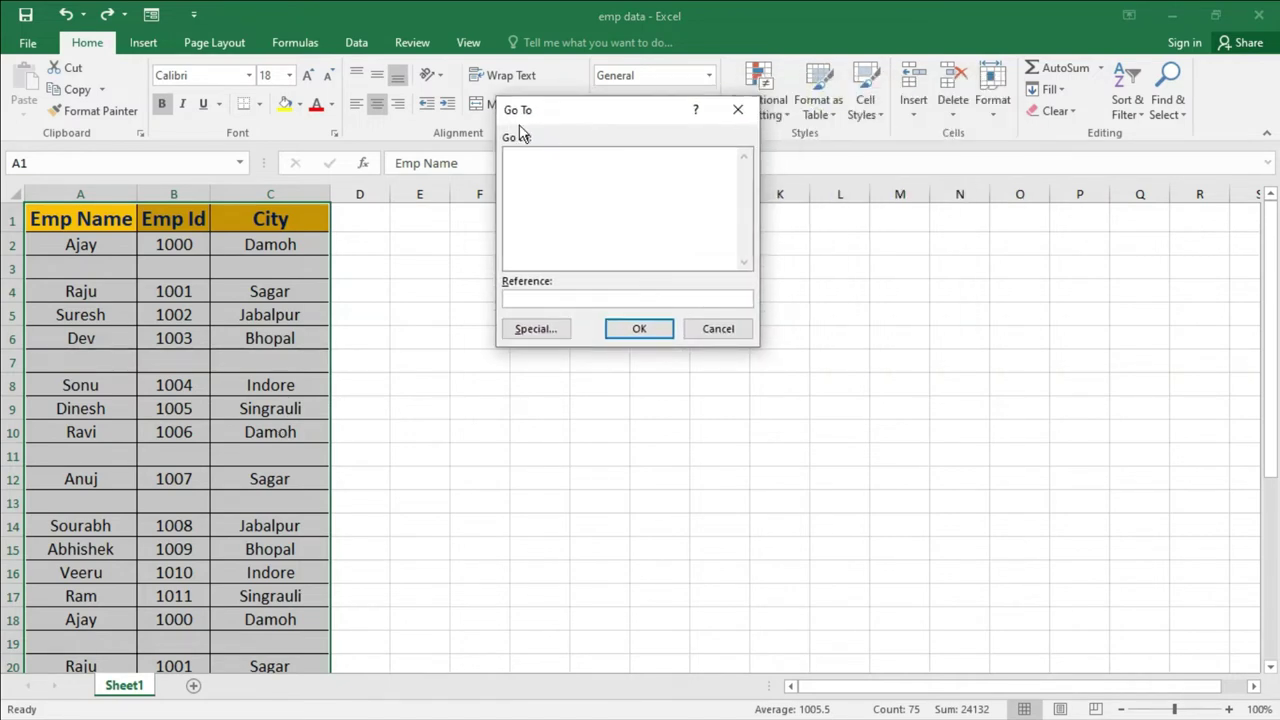
pyautogui.click(541, 334)
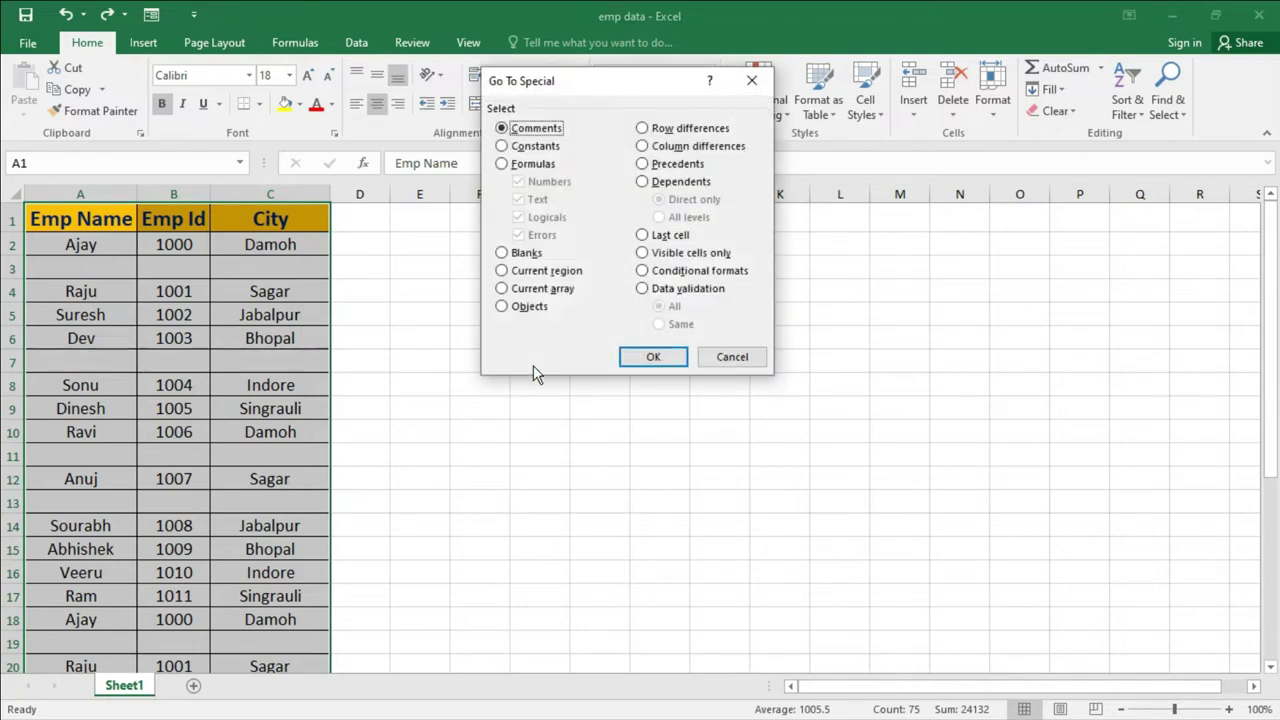
pyautogui.click(504, 257)
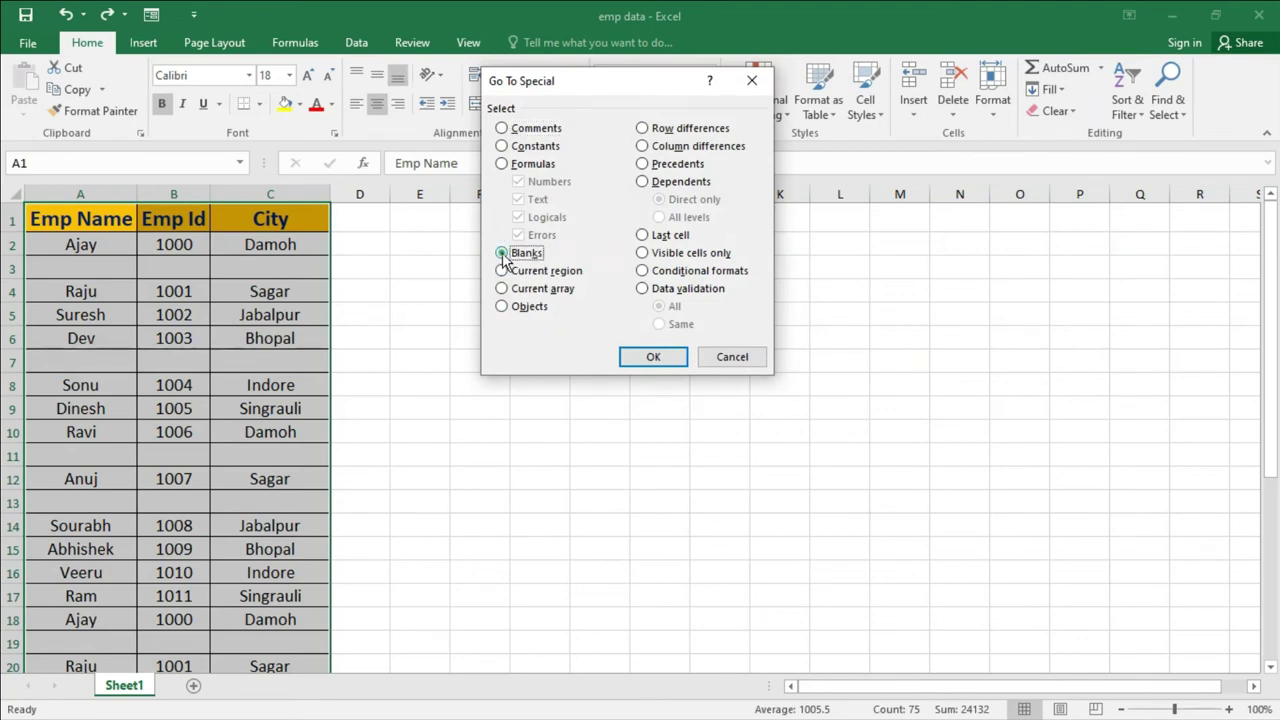
pyautogui.click(652, 360)
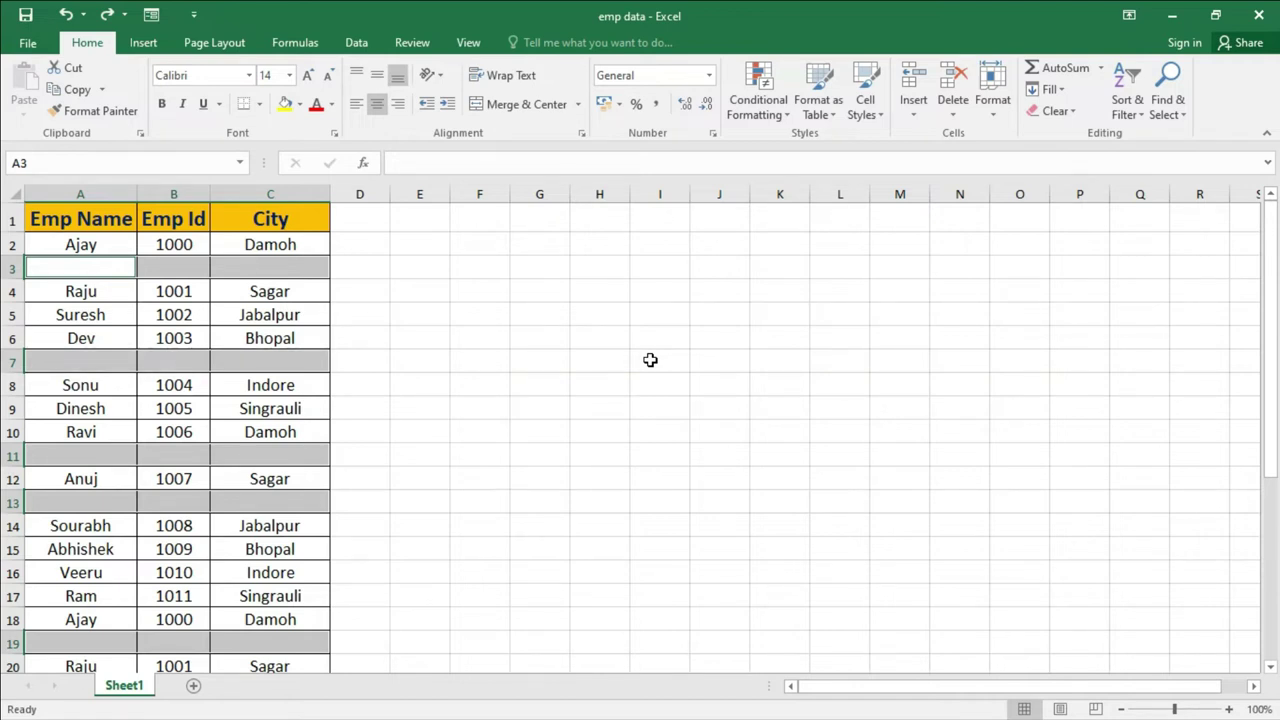
# Open the Delete dialog for the selected blank cells and choose Entire row
pyautogui.rightClick(172, 267)
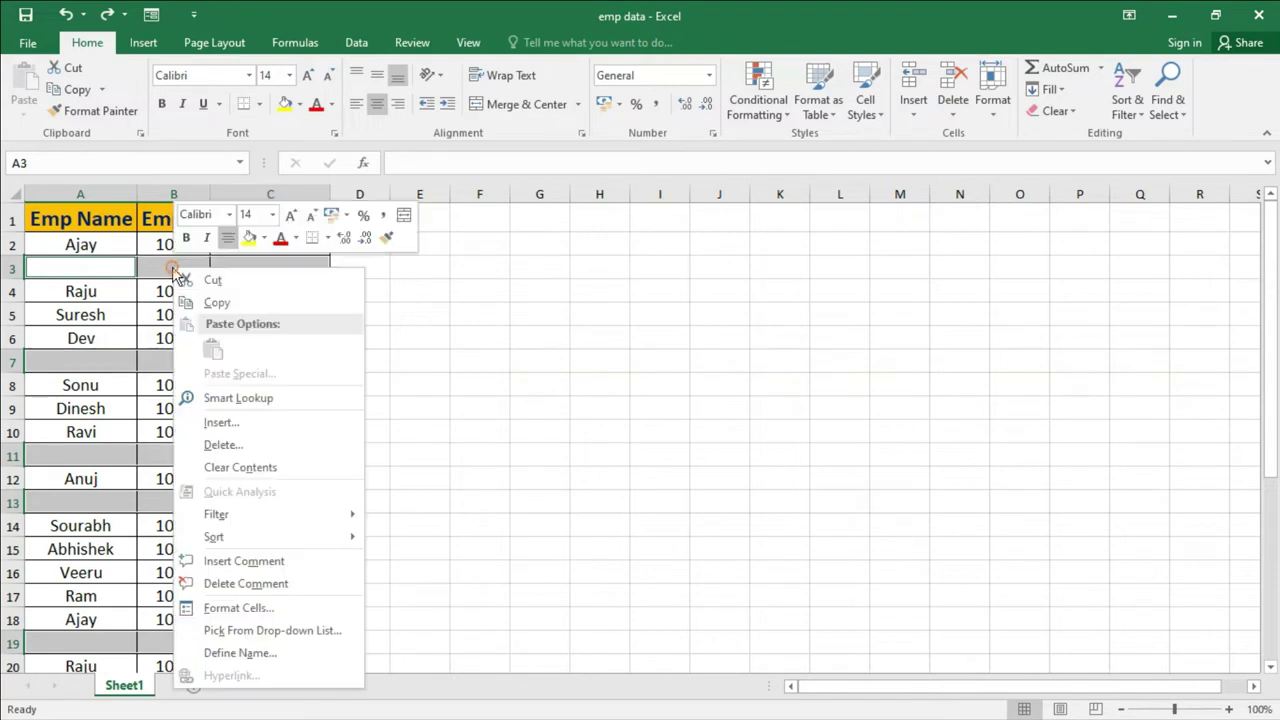
pyautogui.click(228, 455)
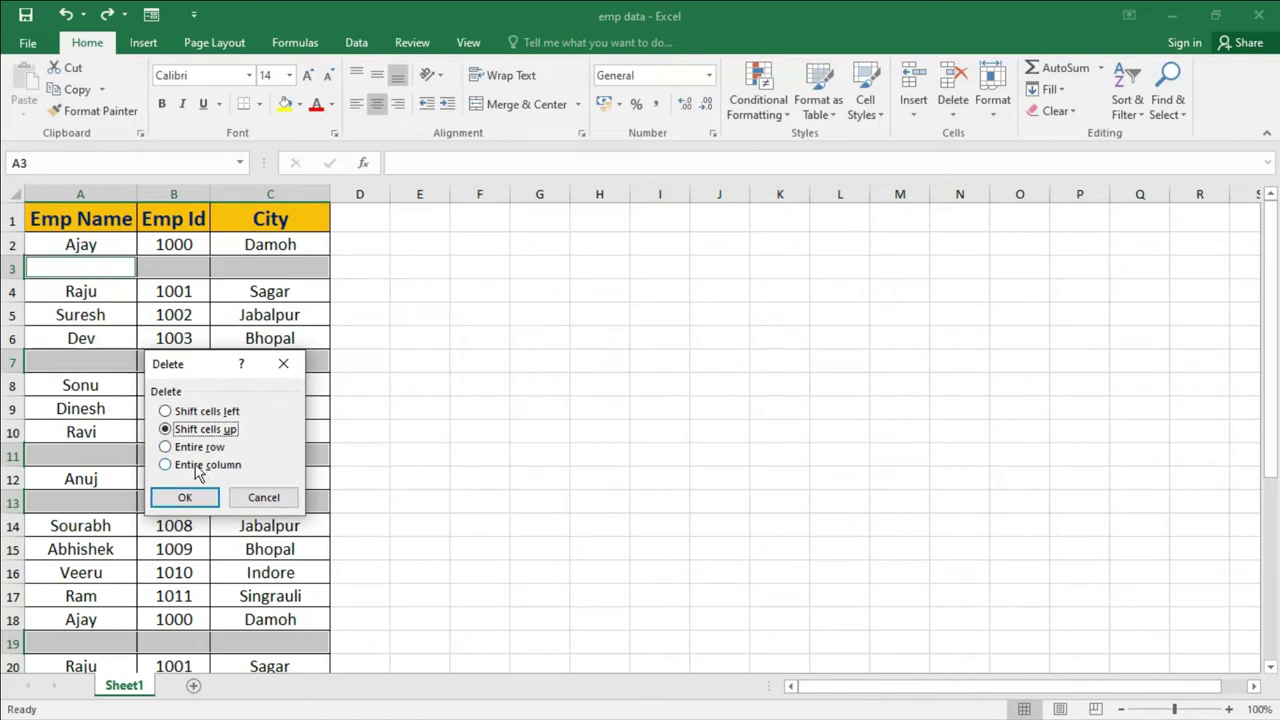
pyautogui.click(188, 450)
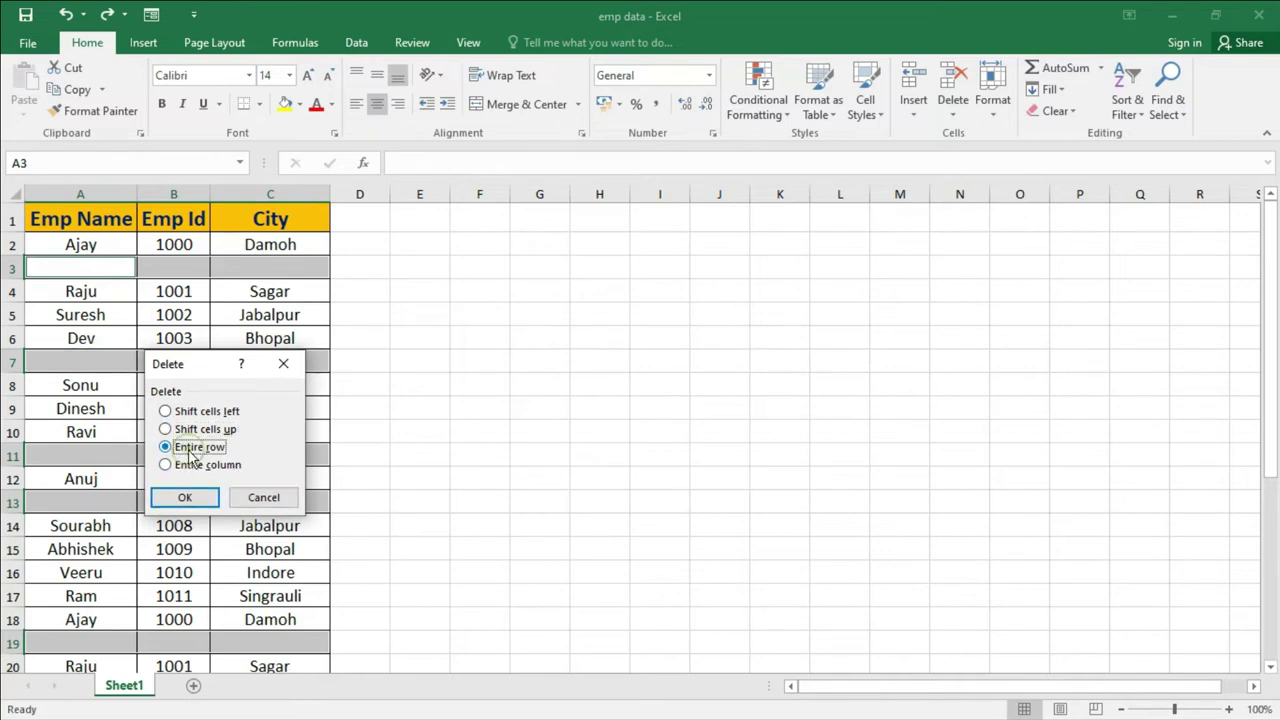
# Delete all blank rows, check the compacted table, then undo to restore the empty rows
pyautogui.click(188, 498)
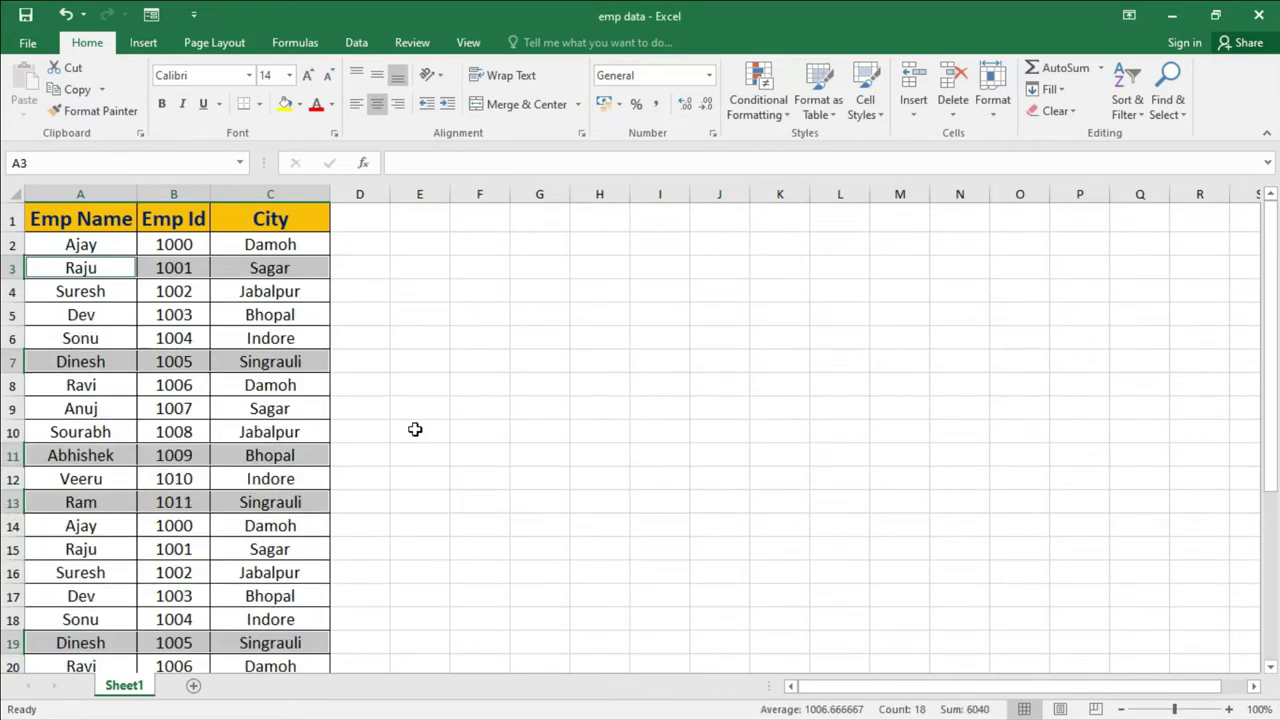
pyautogui.scroll(-1, 415, 429)
pyautogui.scroll(-1, 415, 429)
pyautogui.click(315, 448)
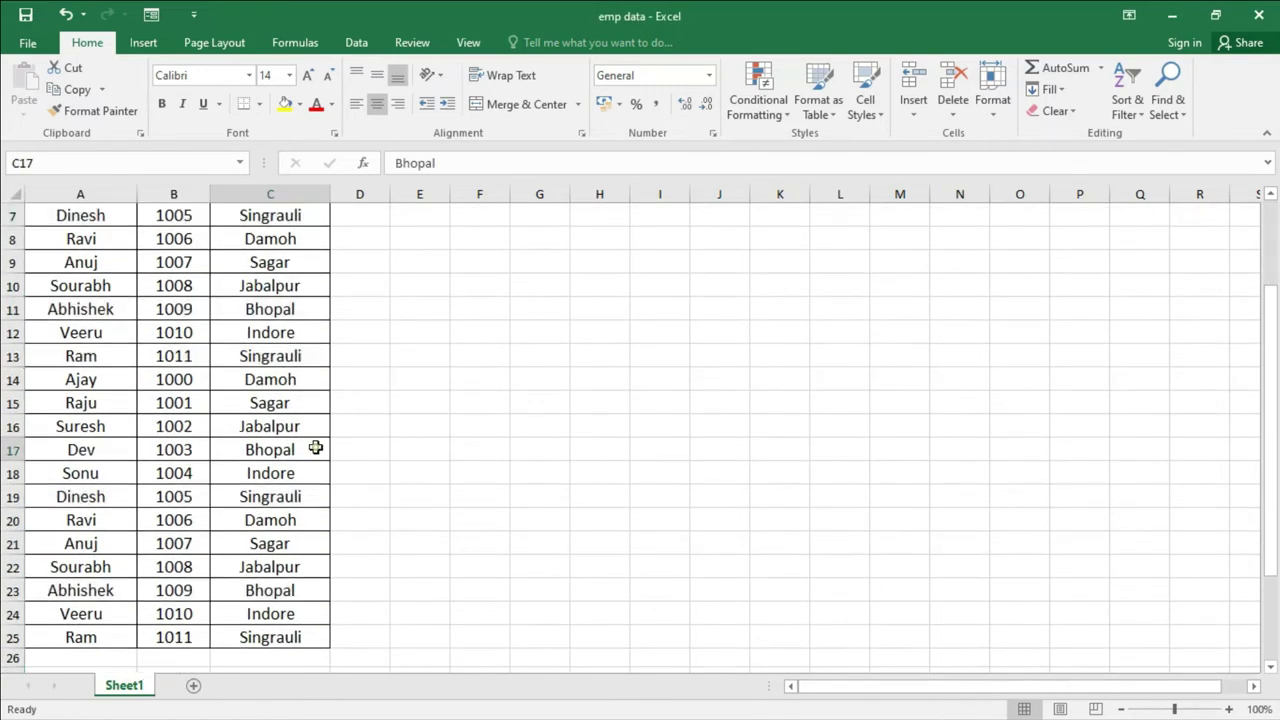
pyautogui.scroll(1, 315, 448)
pyautogui.scroll(1, 315, 448)
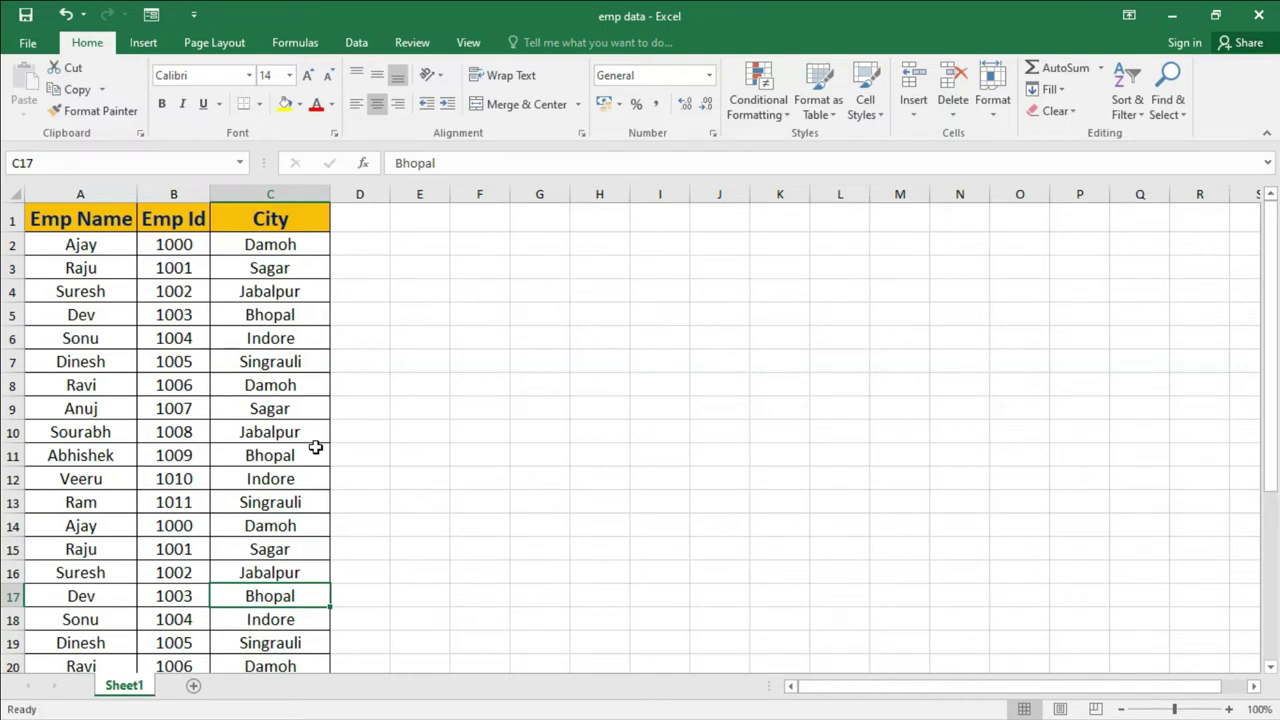
pyautogui.hotkey('ctrl', 'z')
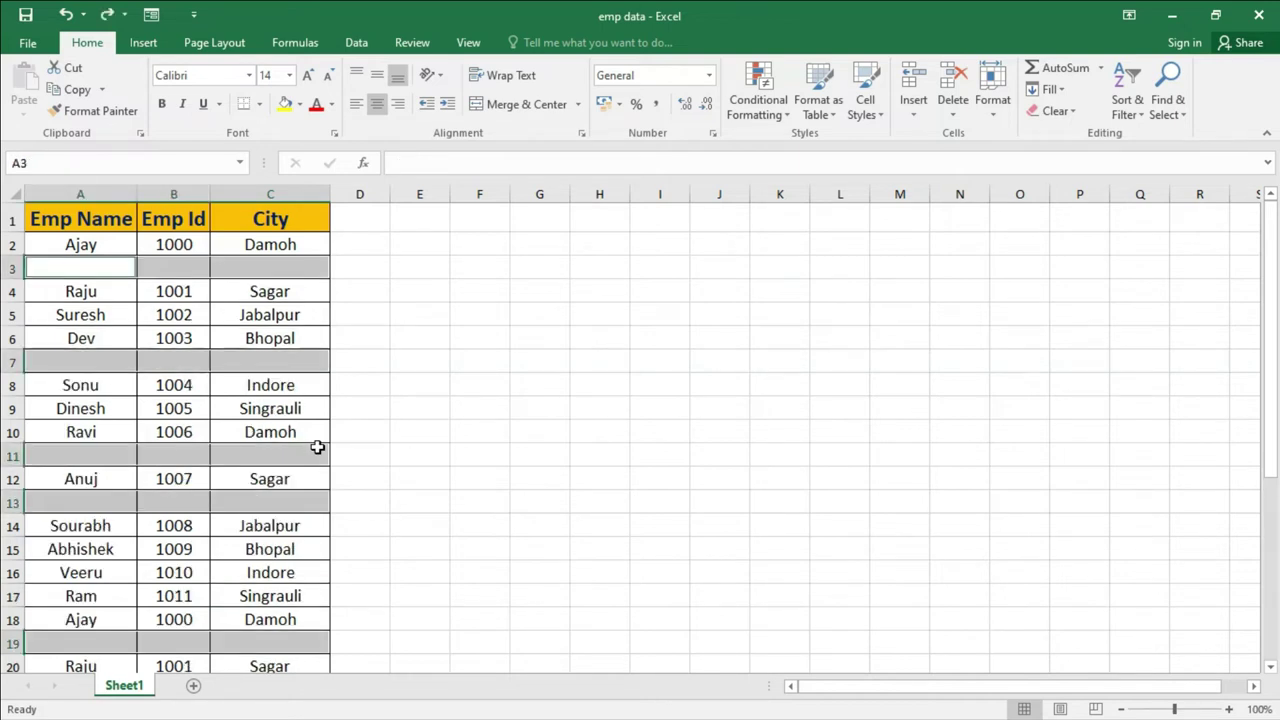
# Reselect A1:C33 and use F5 Go To Special > Blanks to mark only the empty cells
pyautogui.click(446, 405)
pyautogui.moveTo(29, 208); pyautogui.dragTo(264, 650)
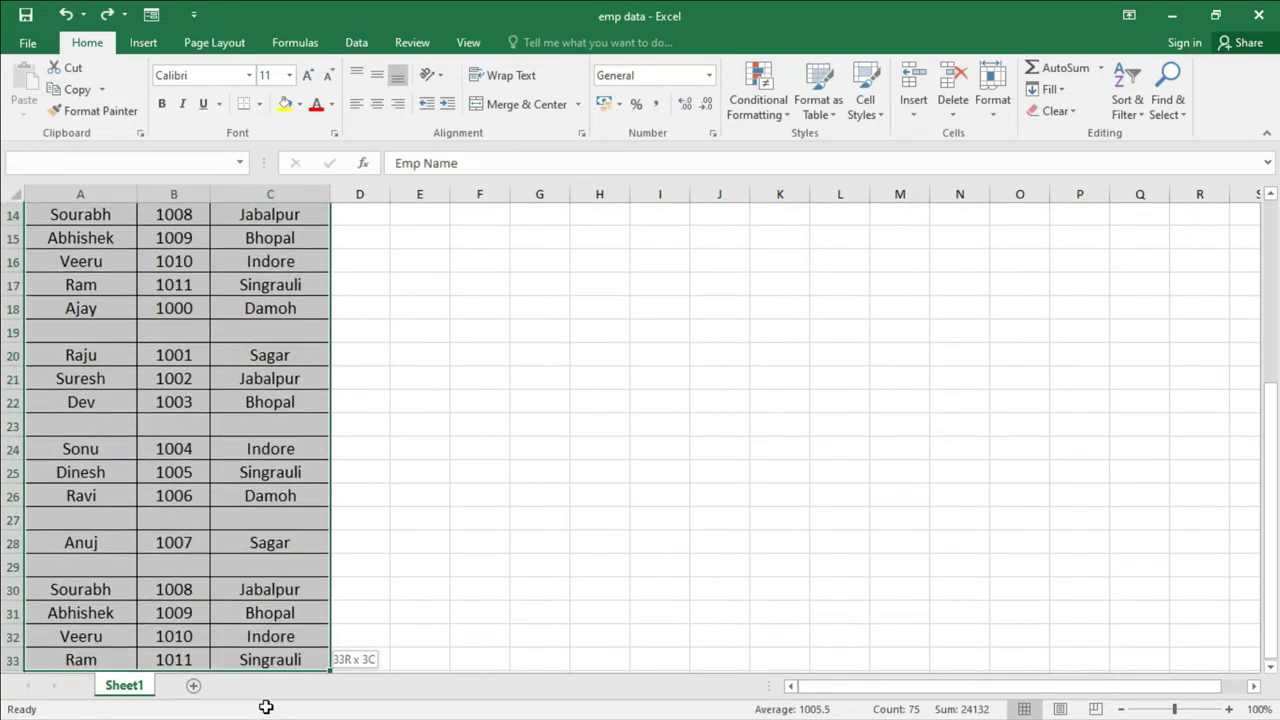
pyautogui.moveTo(264, 650); pyautogui.dragTo(266, 640)
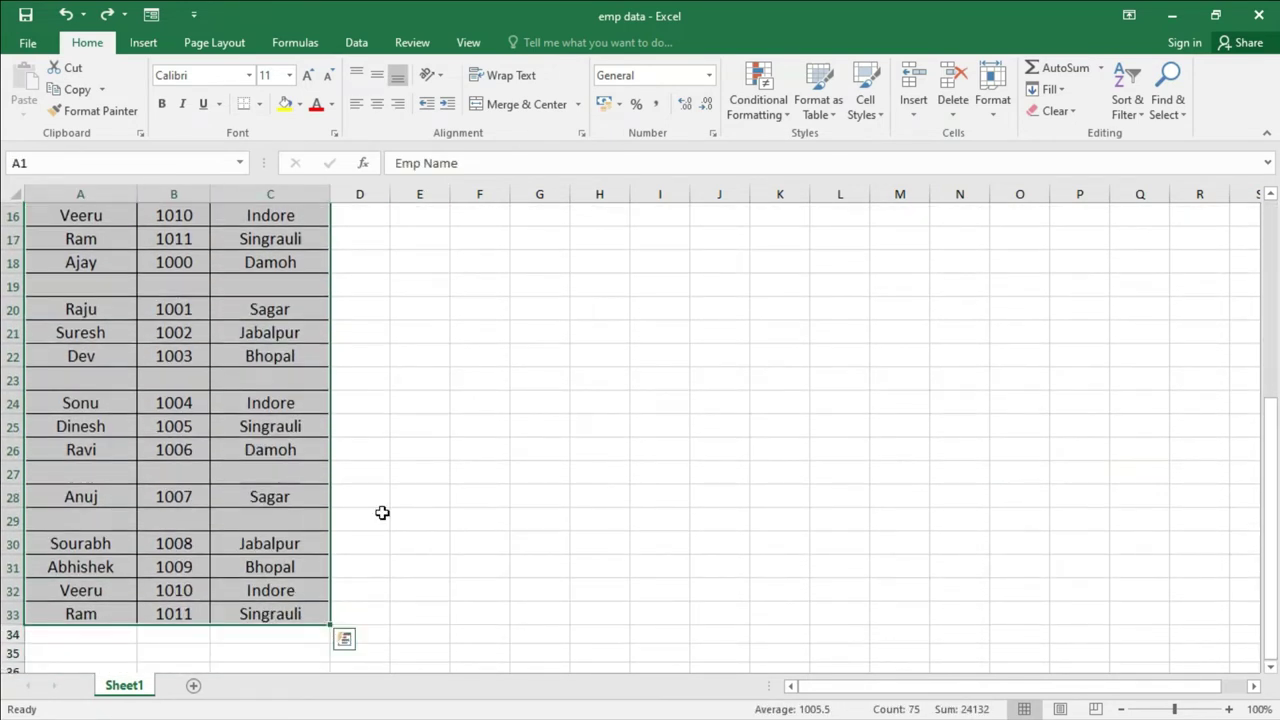
pyautogui.scroll(5, 273, 468)
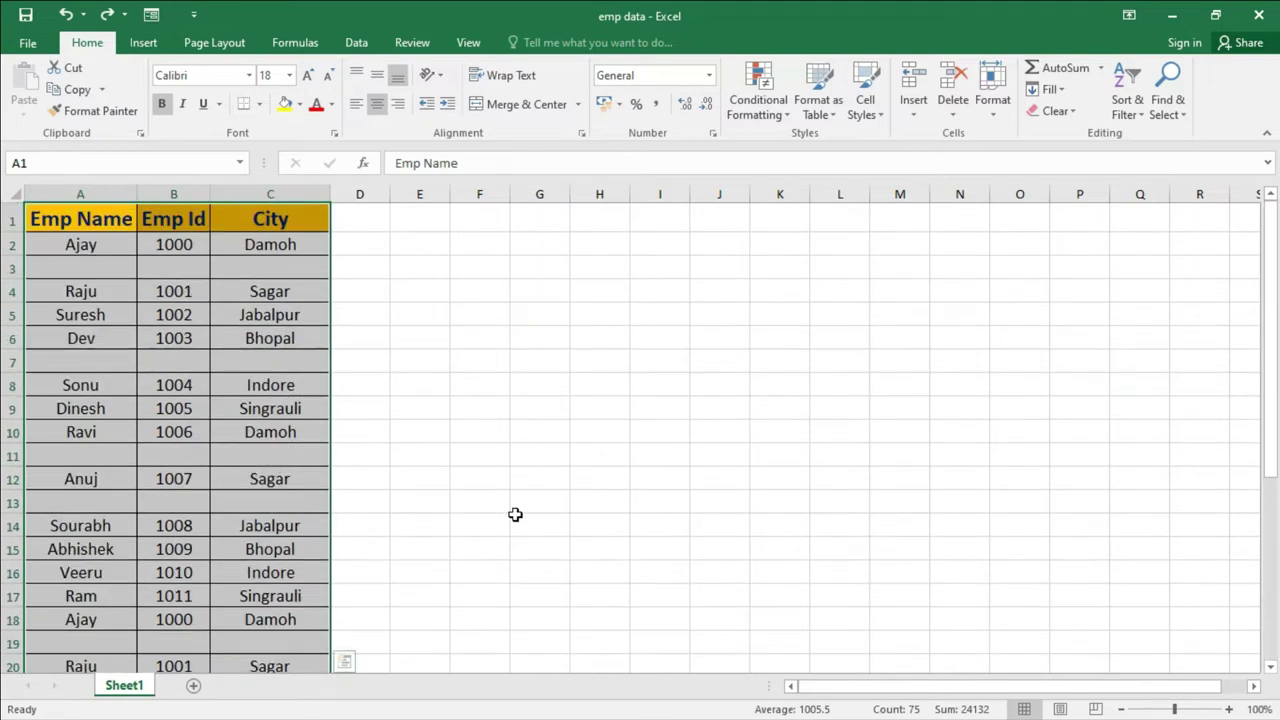
pyautogui.press('F5')
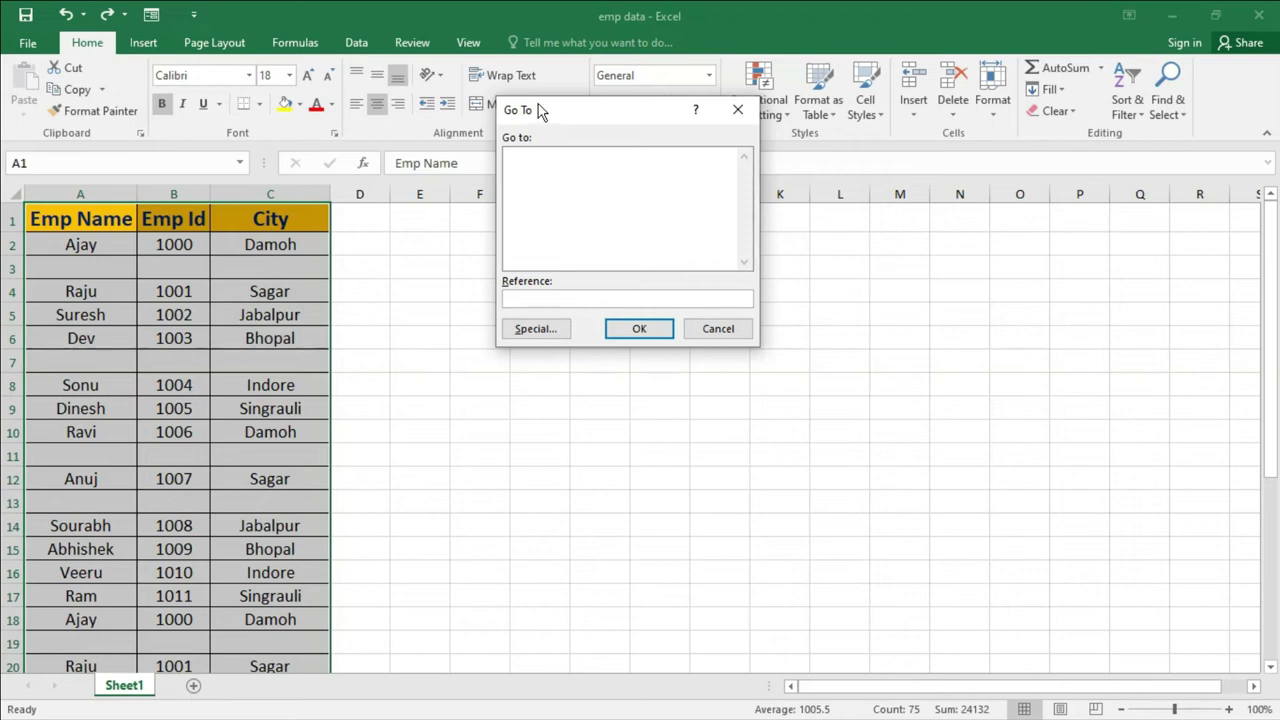
pyautogui.click(537, 330)
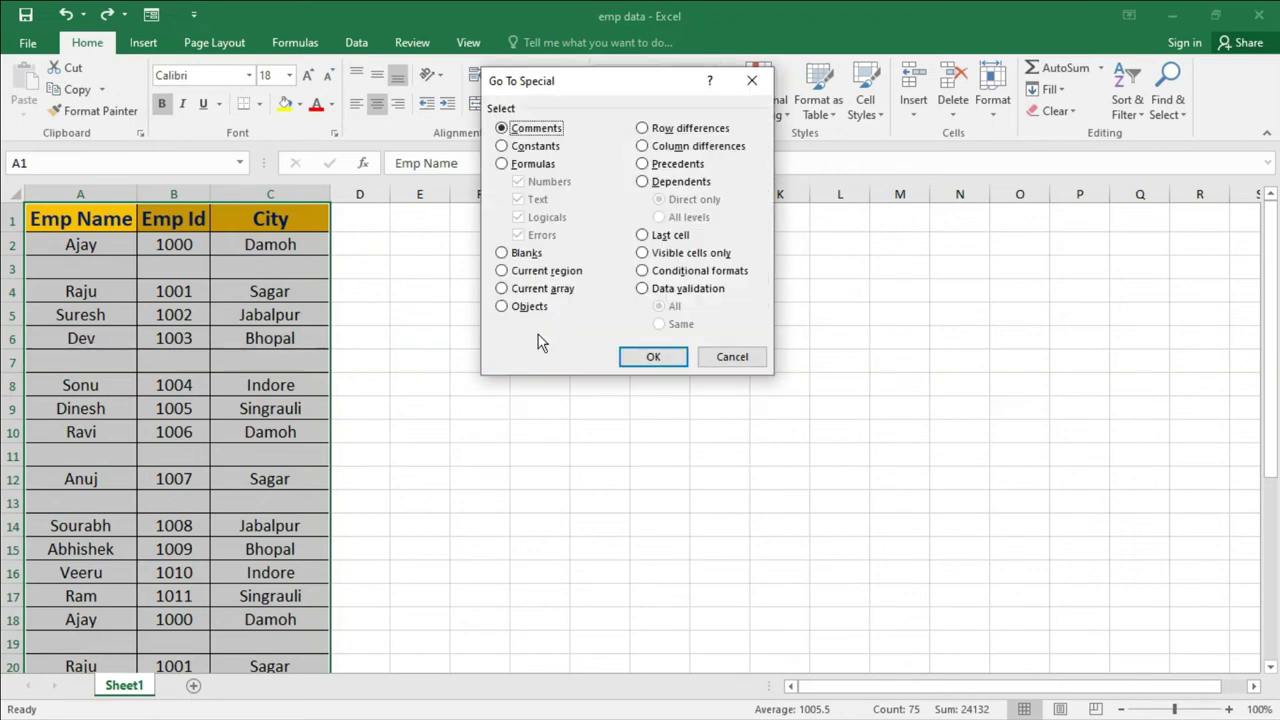
pyautogui.click(518, 256)
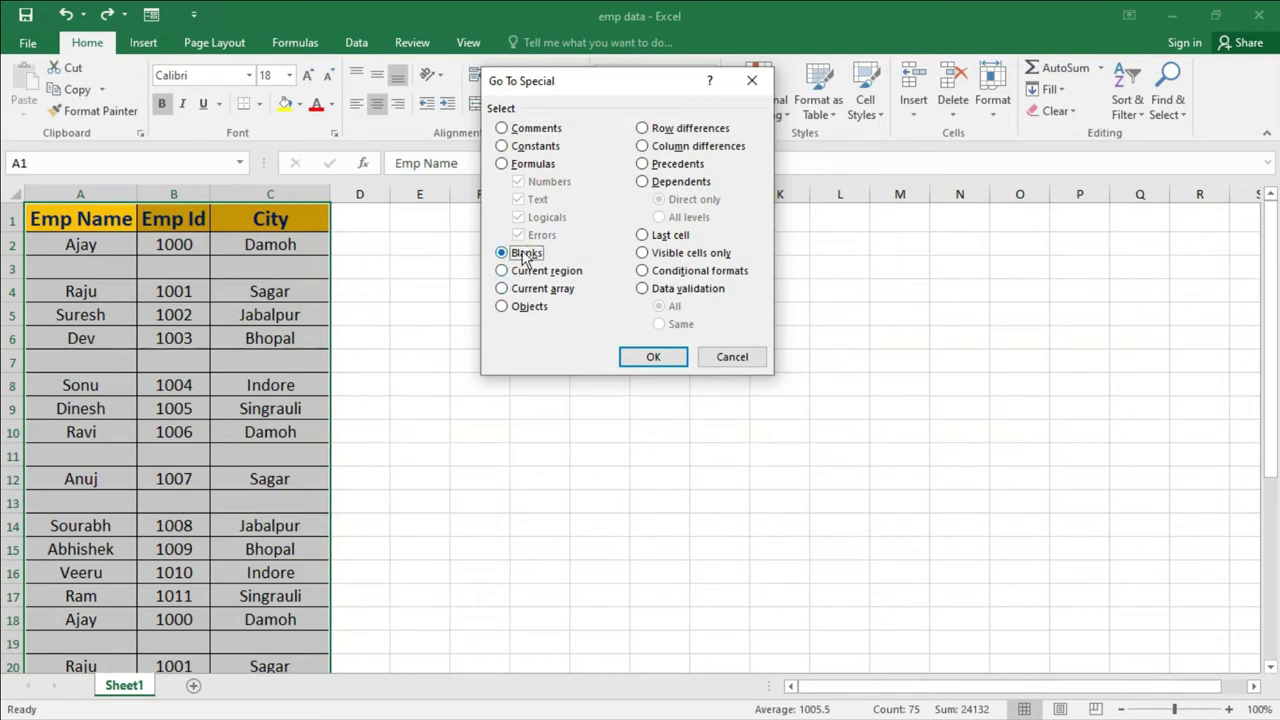
pyautogui.click(655, 357)
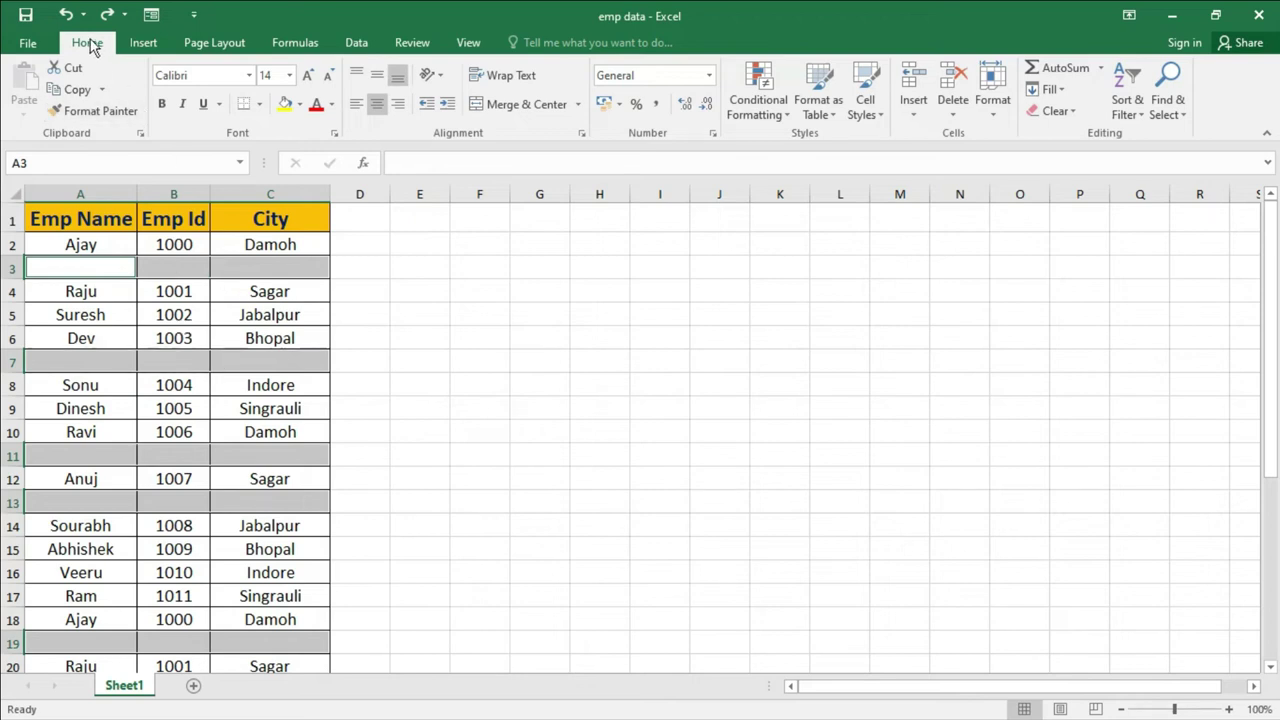
# Remove the selected blank rows with Home > Delete > Delete Sheet Rows, then deselect
pyautogui.click(960, 122)
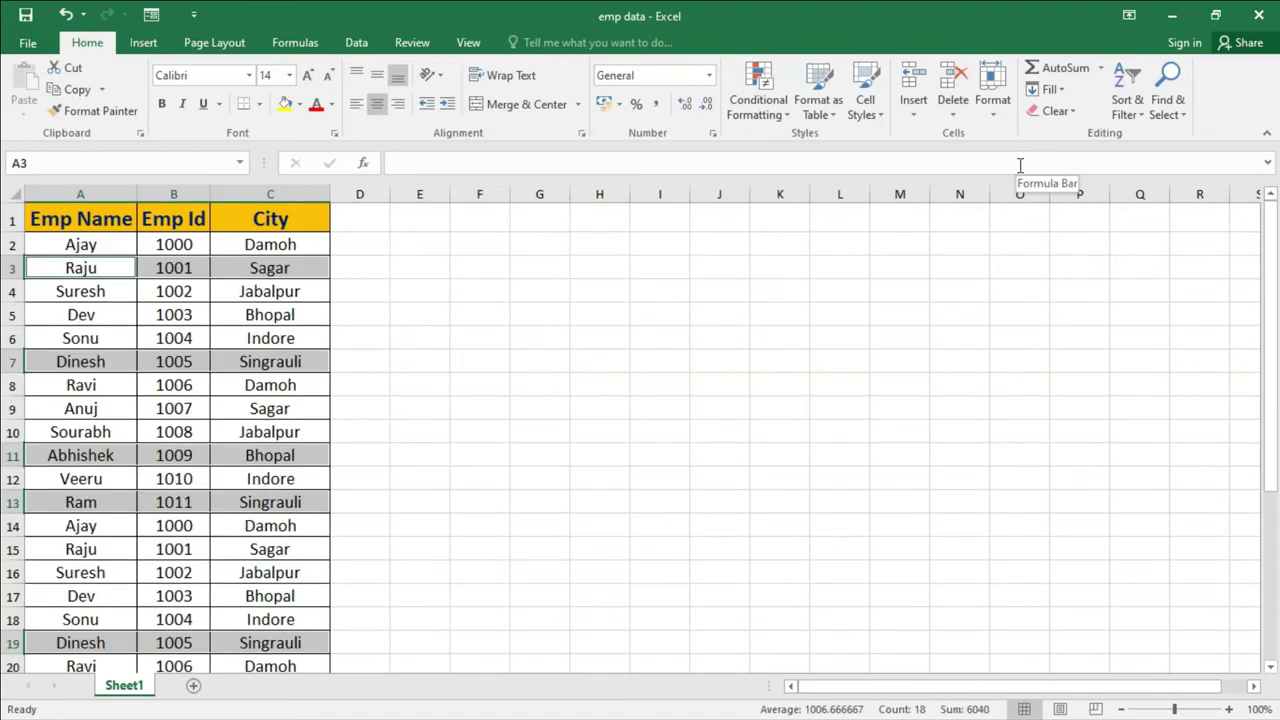
pyautogui.click(579, 400)
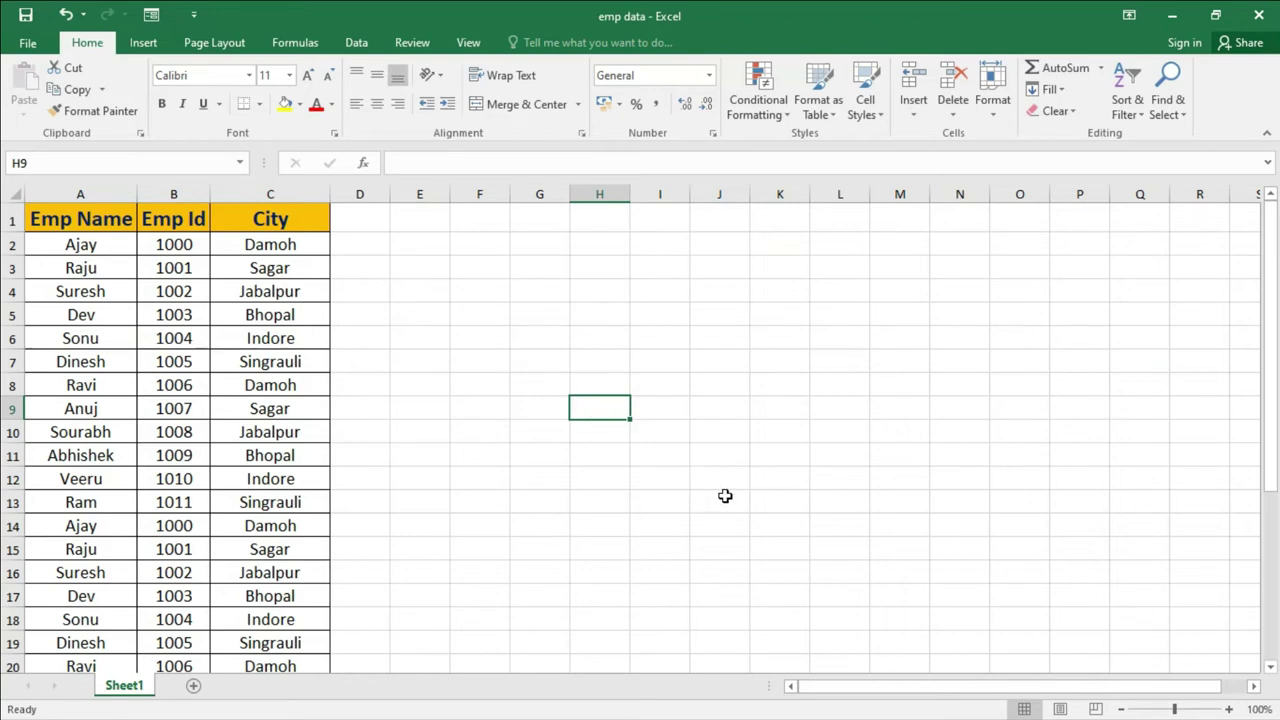
# Insert an empty column before City and another before Emp Id
pyautogui.click(283, 190)
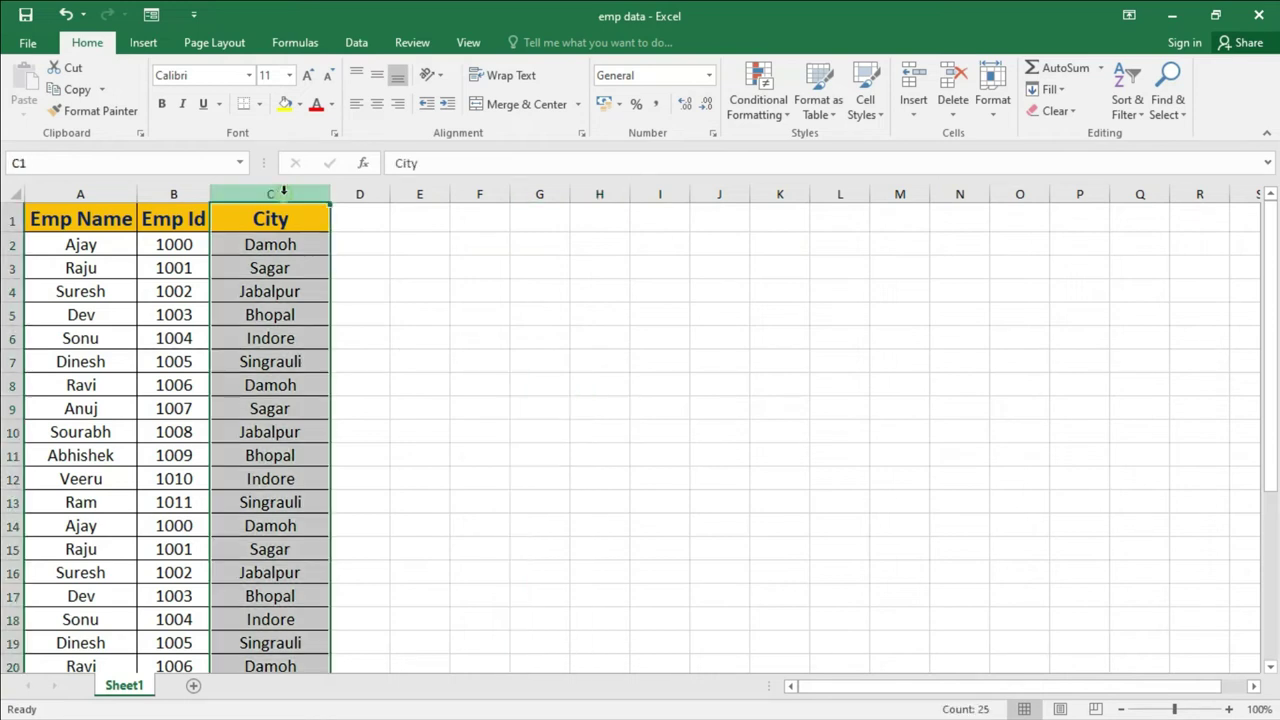
pyautogui.rightClick(285, 192)
pyautogui.click(336, 323)
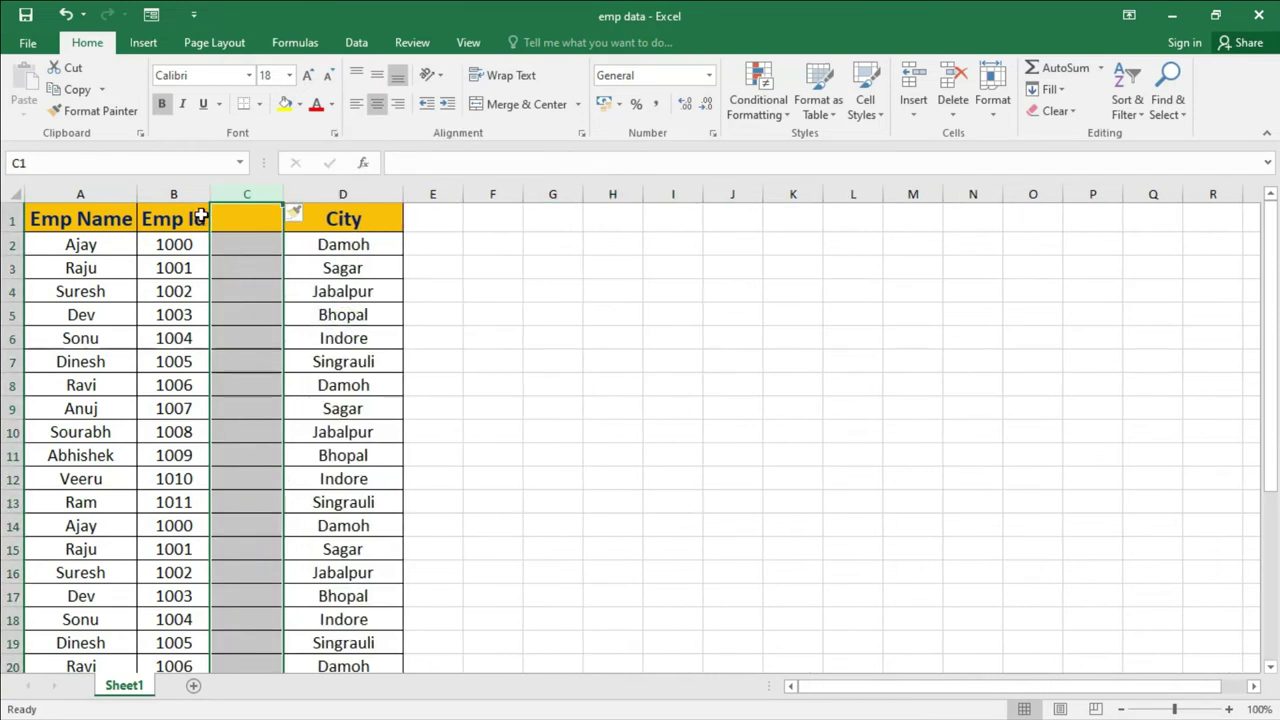
pyautogui.click(186, 190)
pyautogui.rightClick(190, 190)
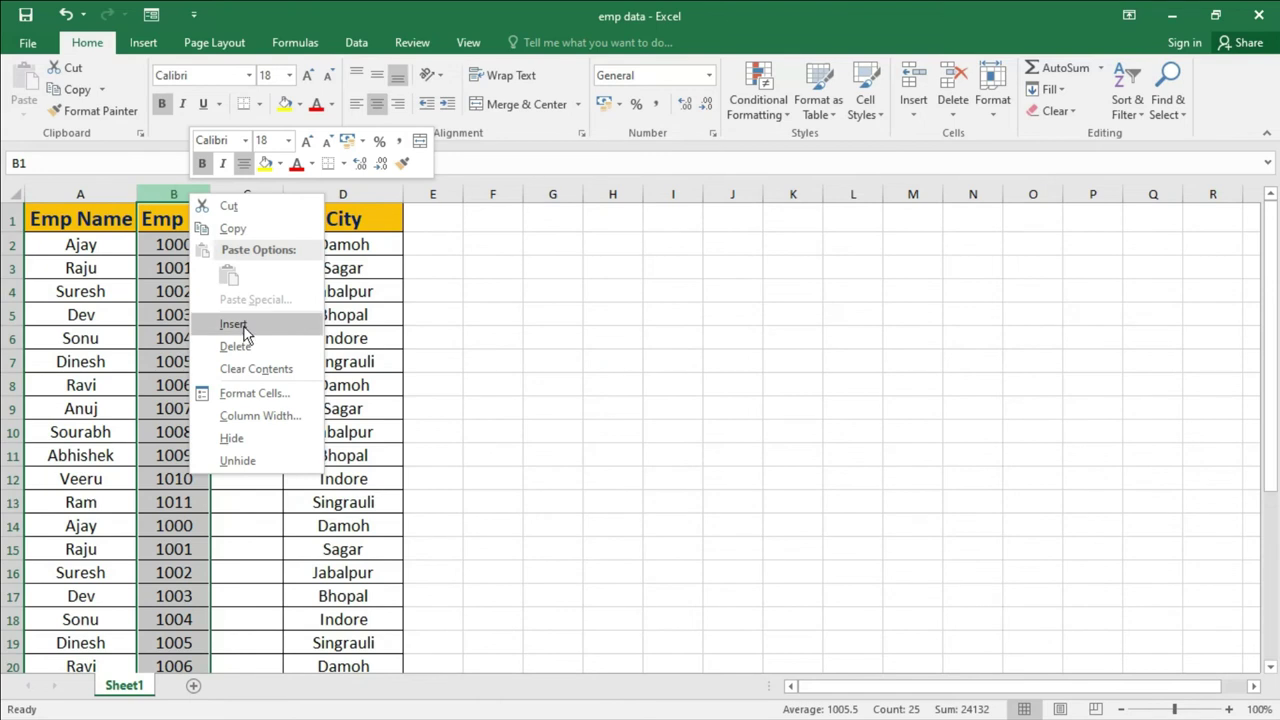
pyautogui.click(236, 323)
pyautogui.click(477, 322)
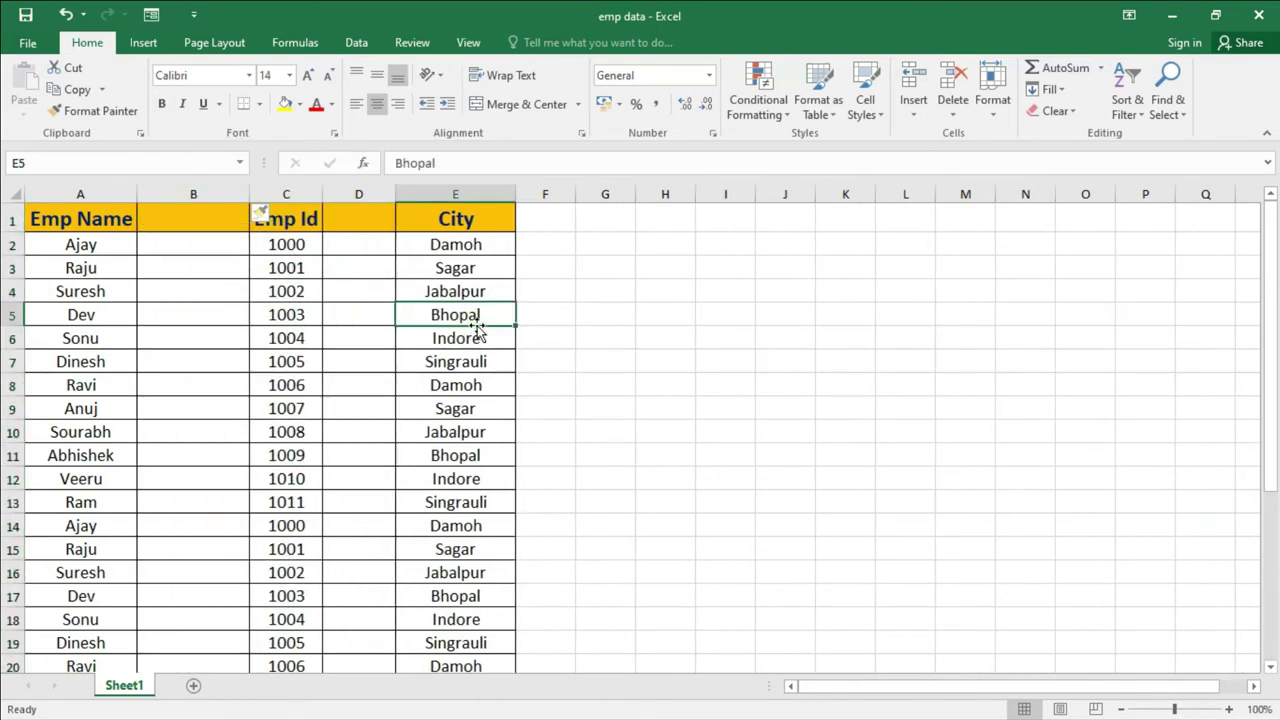
# Select the new empty column D, dismiss its menu without changes, and clear the selection
pyautogui.click(358, 194)
pyautogui.rightClick(350, 236)
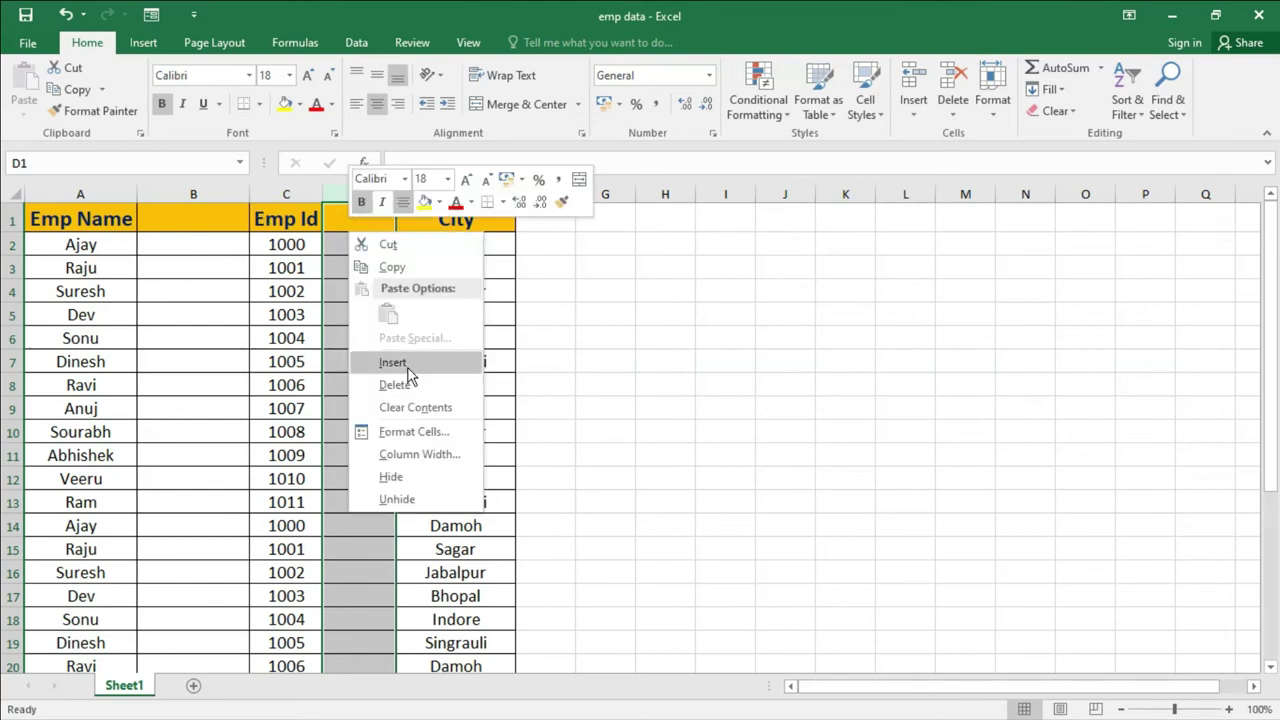
pyautogui.click(306, 437)
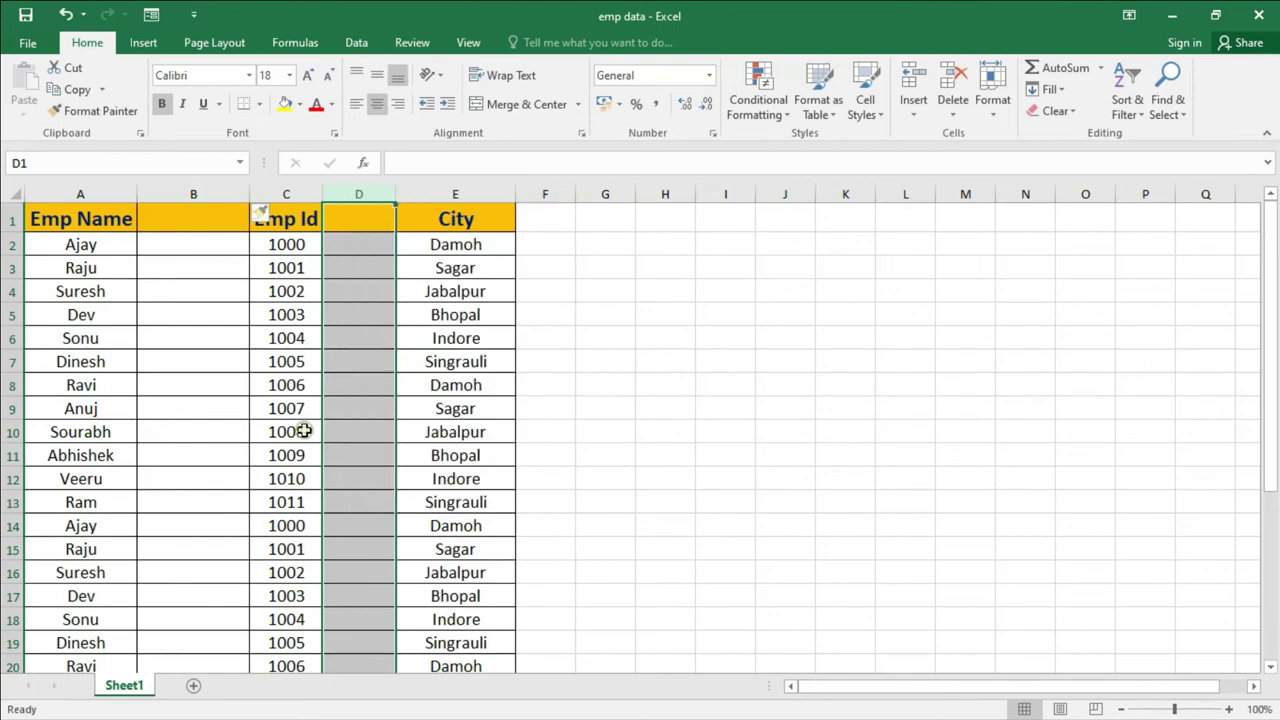
pyautogui.click(420, 428)
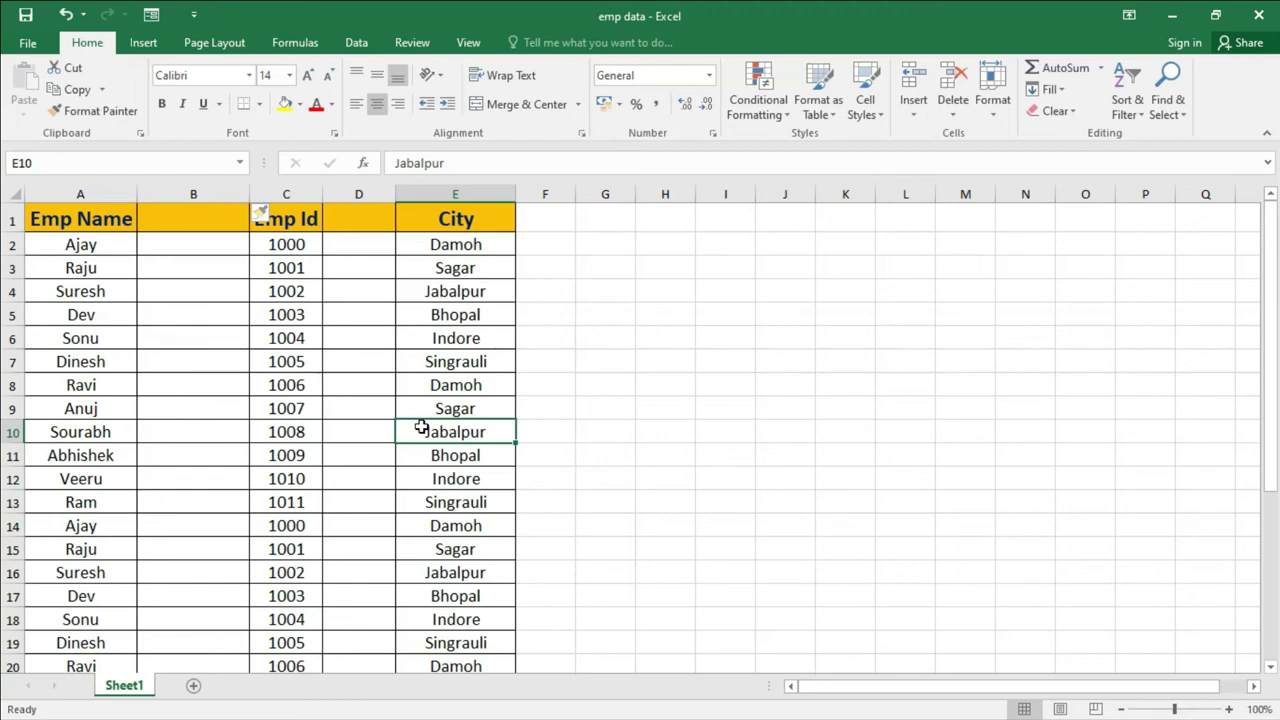
# Select A1:E25 and use Go To Special > Blanks to pick the empty cells in columns B and D
pyautogui.moveTo(55, 218)
pyautogui.mouseDown()
pyautogui.moveTo(395, 673)
pyautogui.moveTo(435, 562)
pyautogui.moveTo(435, 590)
pyautogui.mouseUp()
pyautogui.scroll(3, 453, 463)
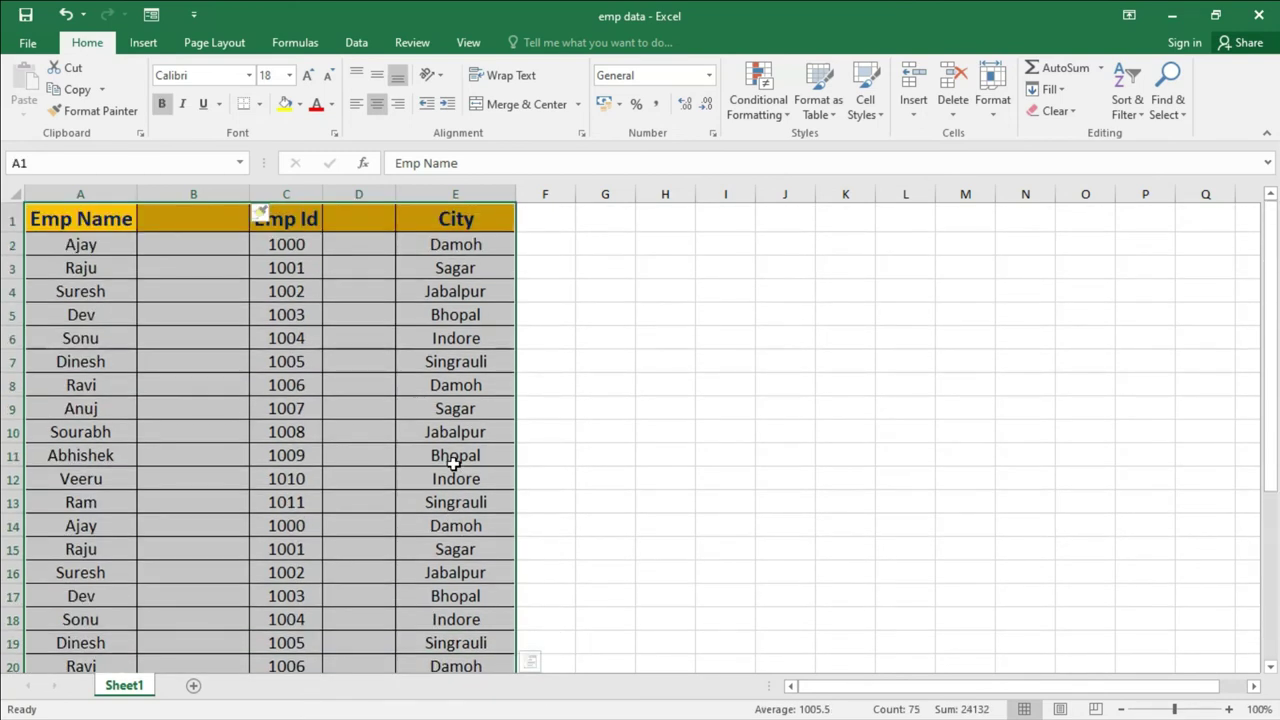
pyautogui.press('F5')
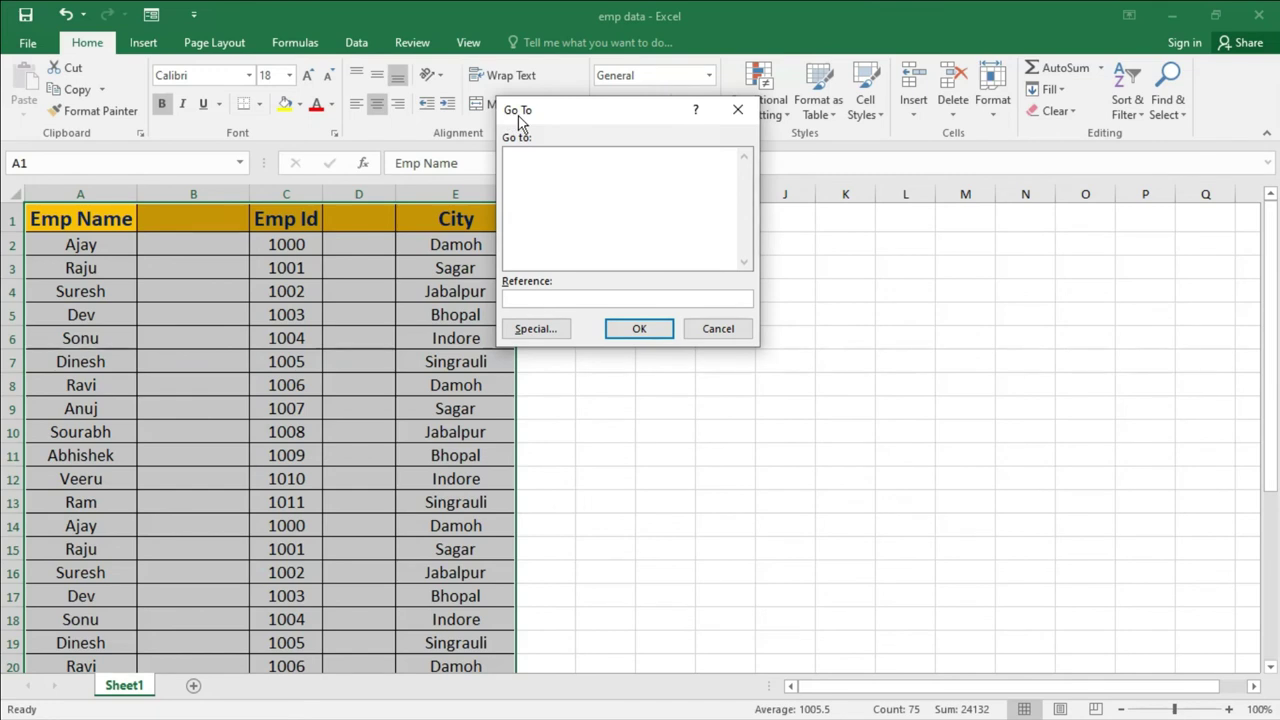
pyautogui.click(537, 330)
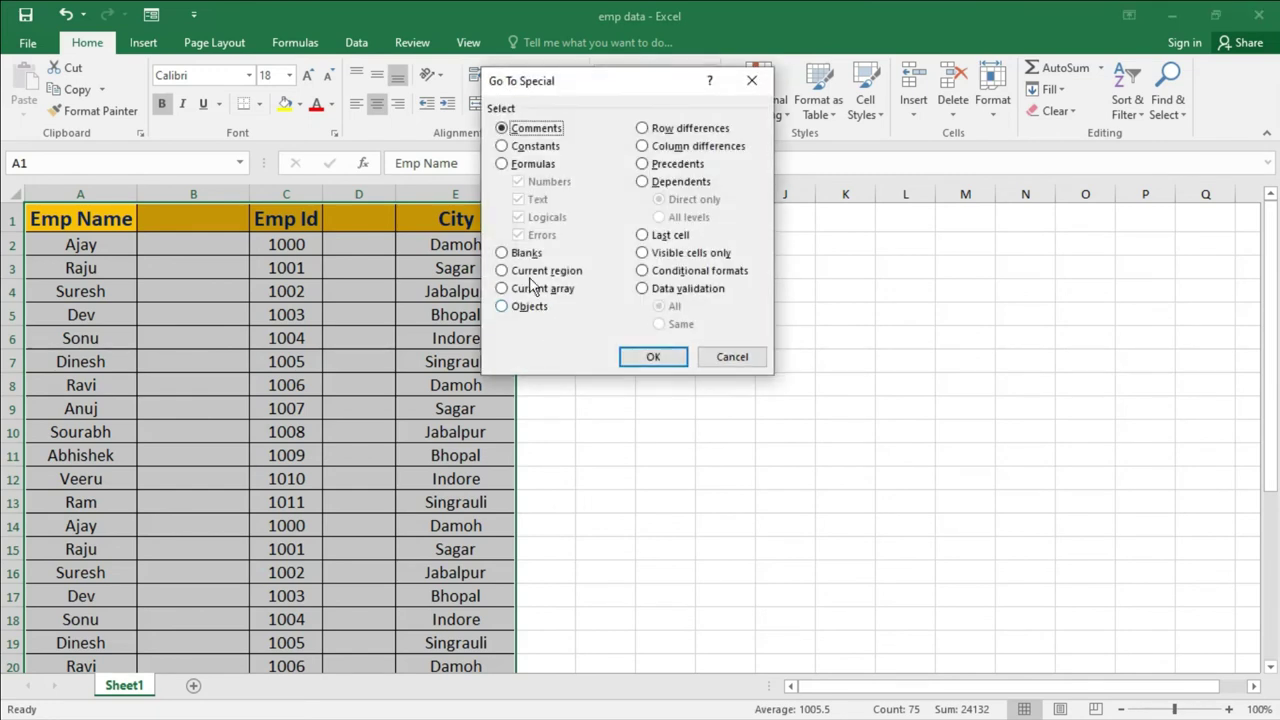
pyautogui.click(521, 254)
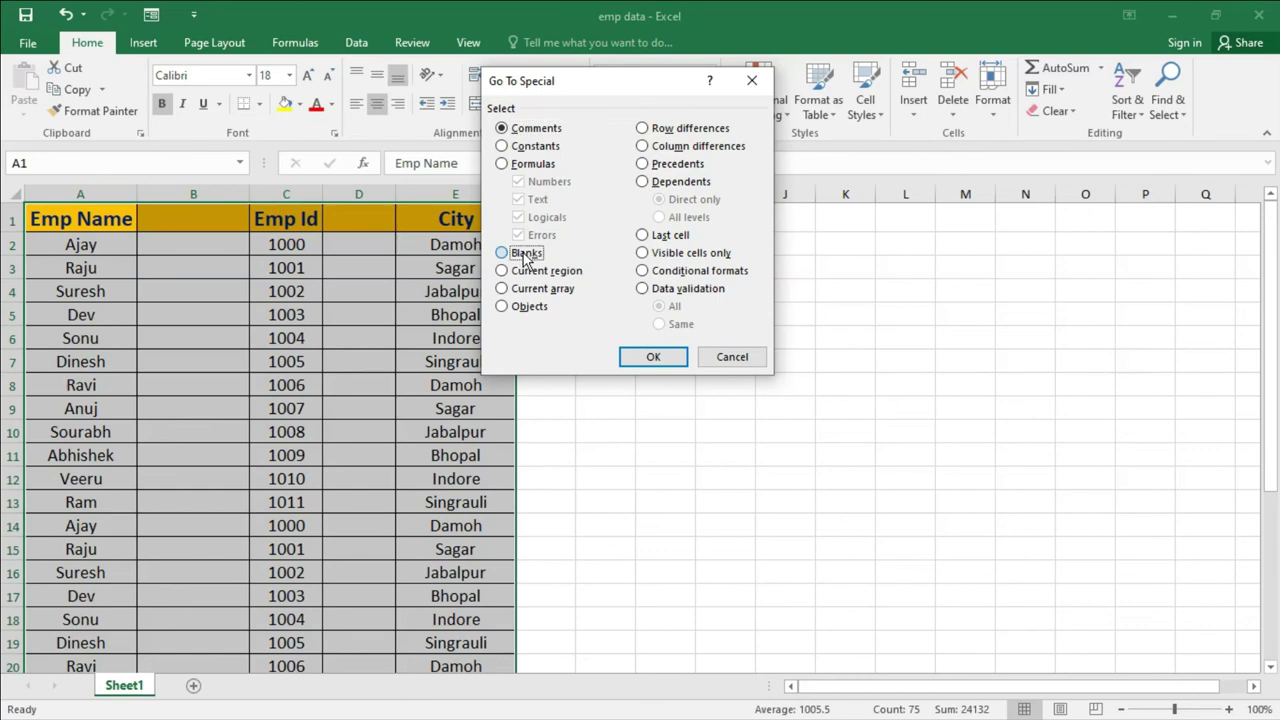
pyautogui.click(660, 357)
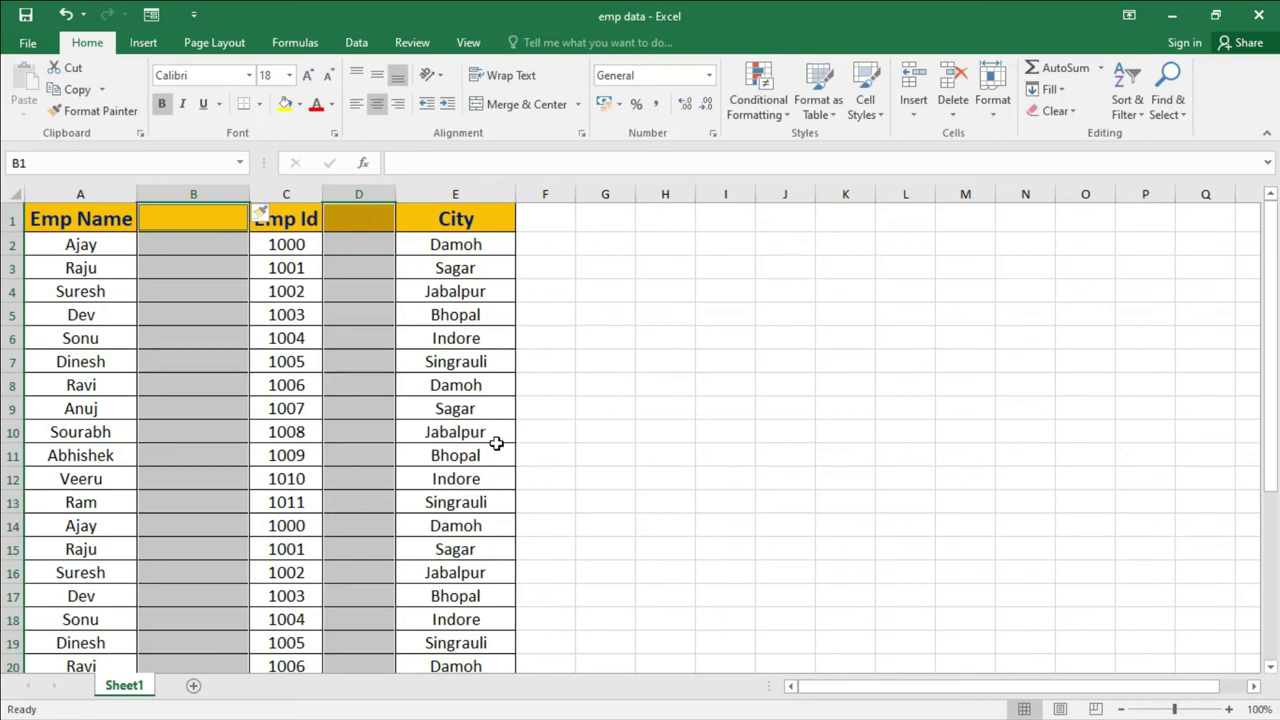
# Delete the selected blank sheet columns so Emp Name, Emp Id and City sit in columns A to C
pyautogui.click(954, 114)
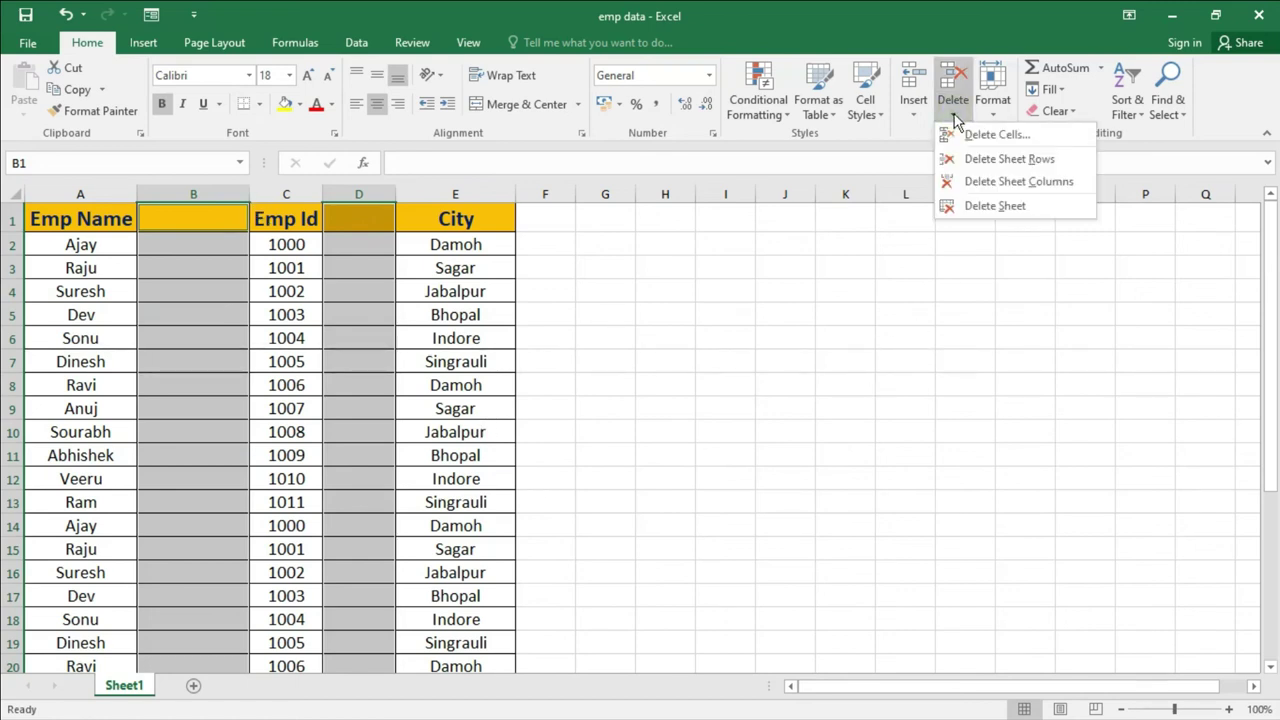
pyautogui.click(996, 184)
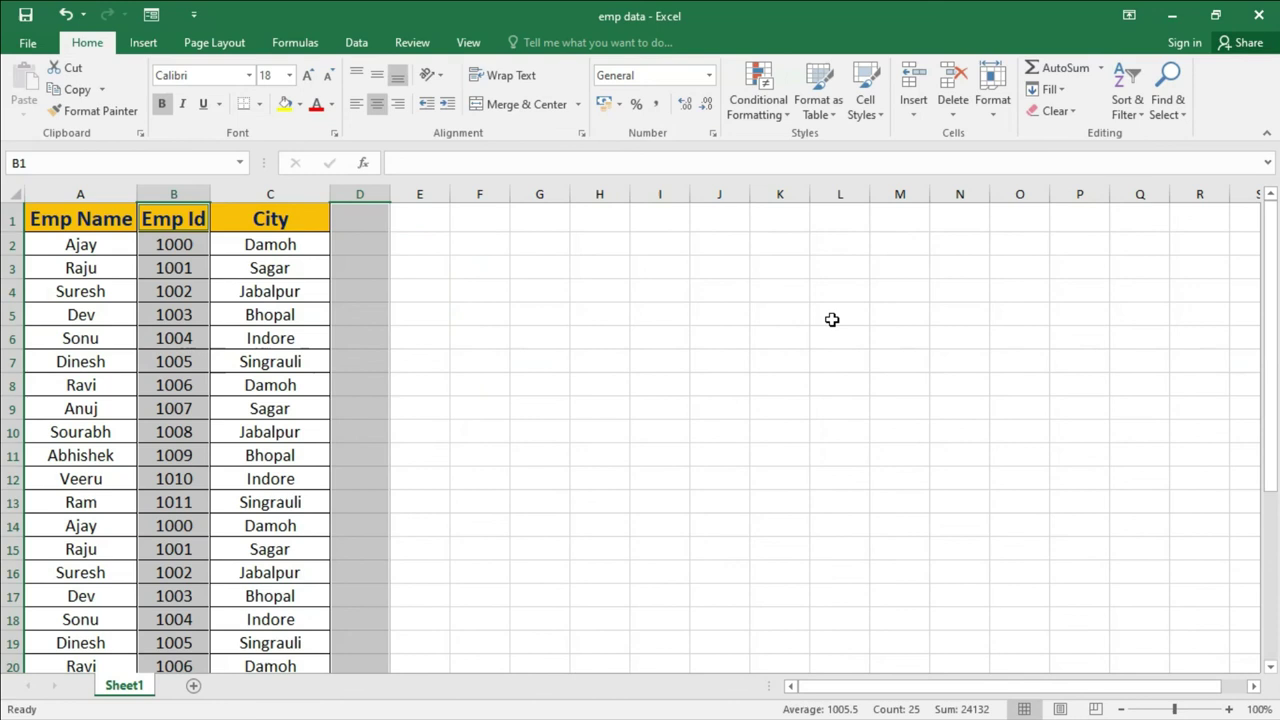
pyautogui.click(697, 379)
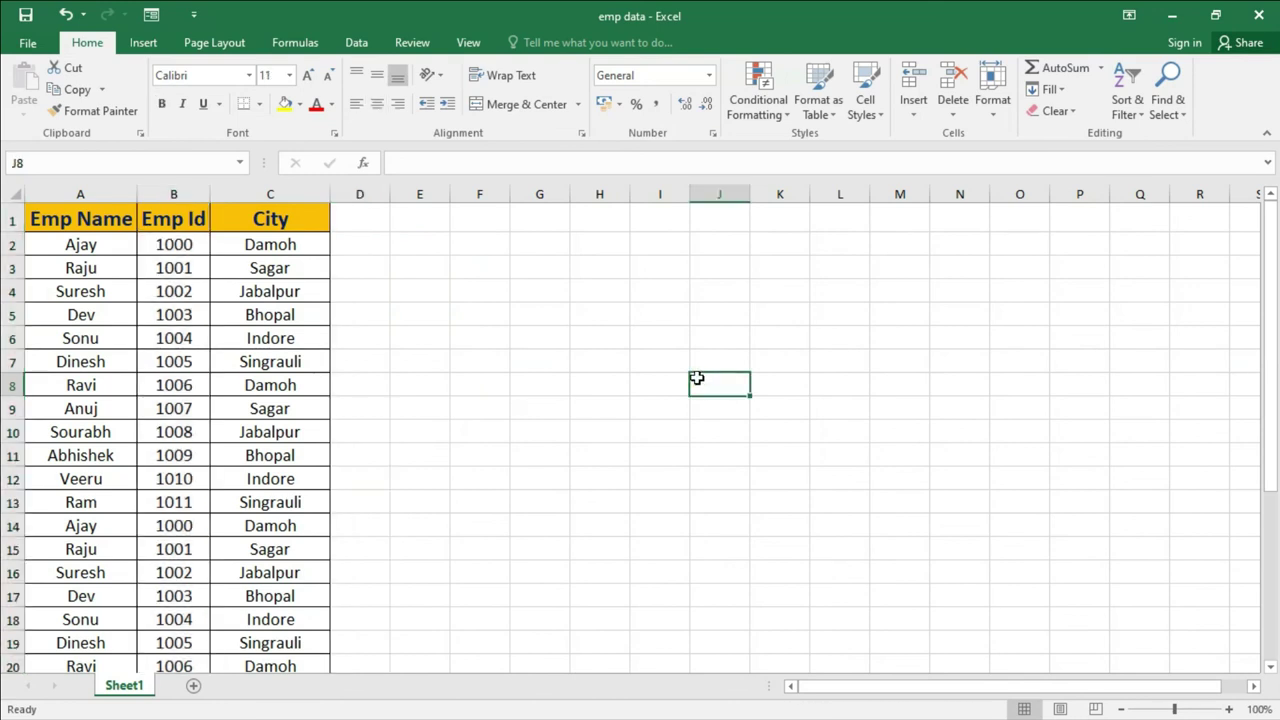